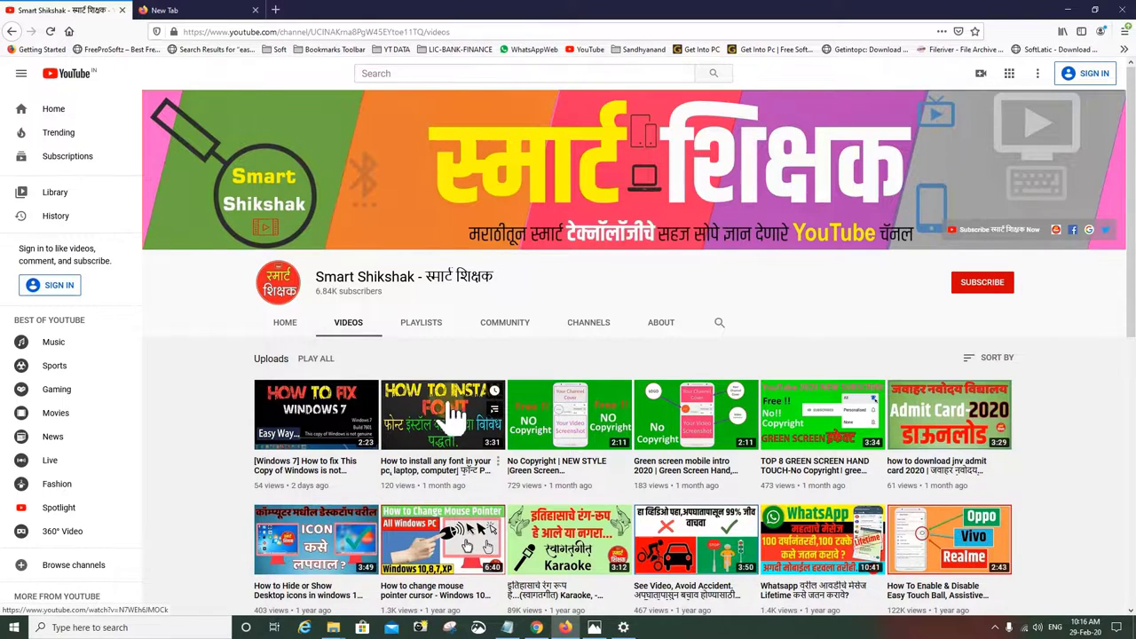
Minimize the browser and open the Fonts page under Personalization in Windows Settings
click(568, 631)
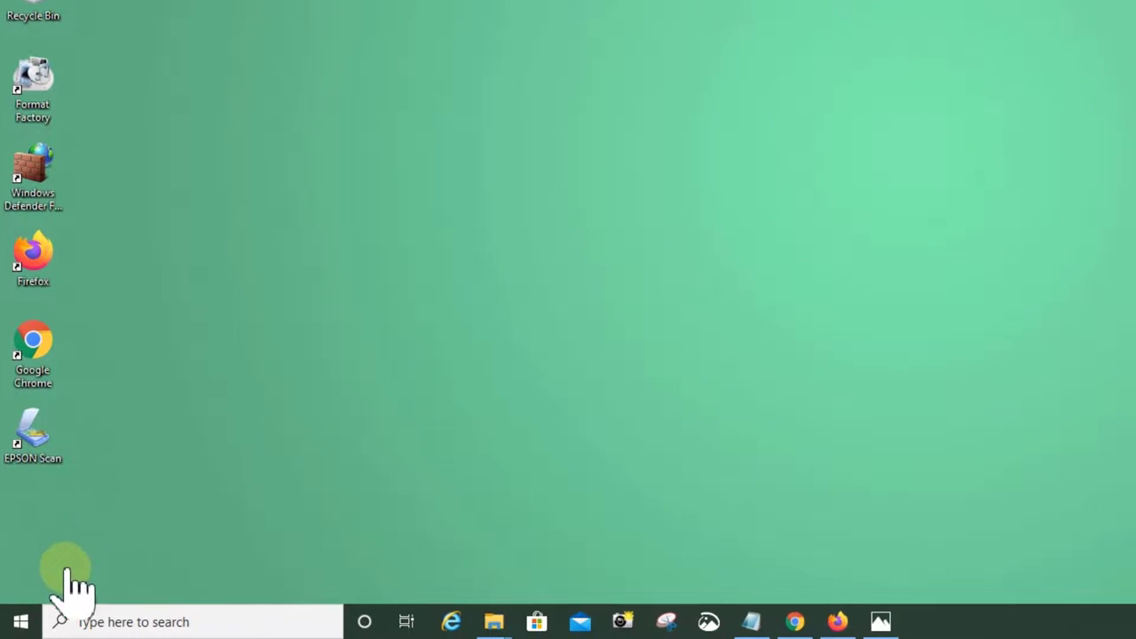
click(21, 621)
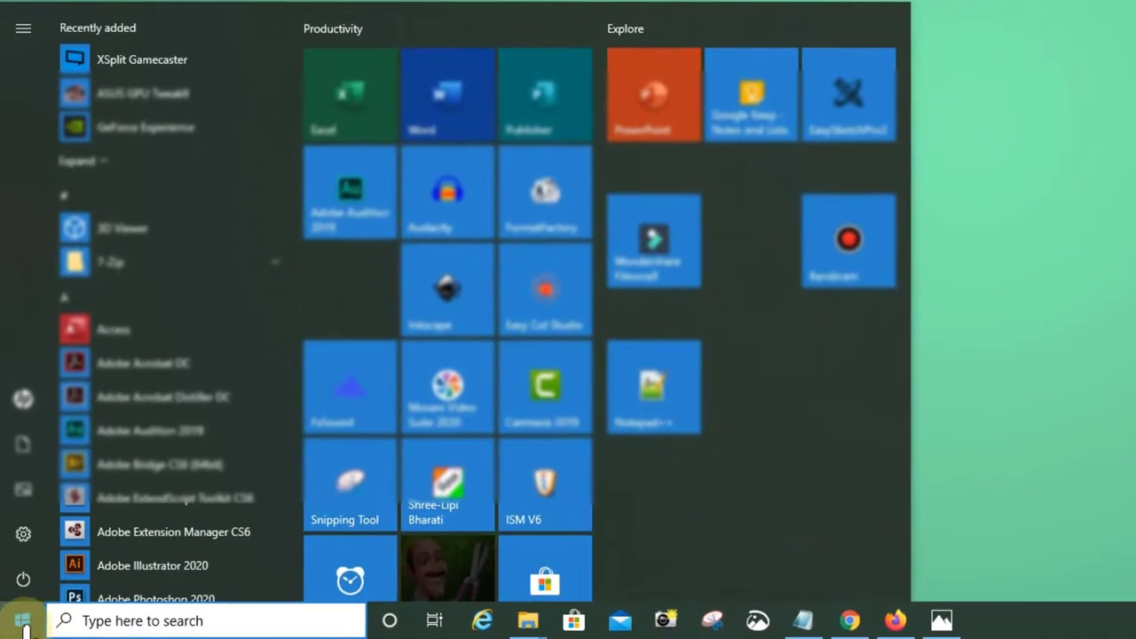
mouse_move(31, 544)
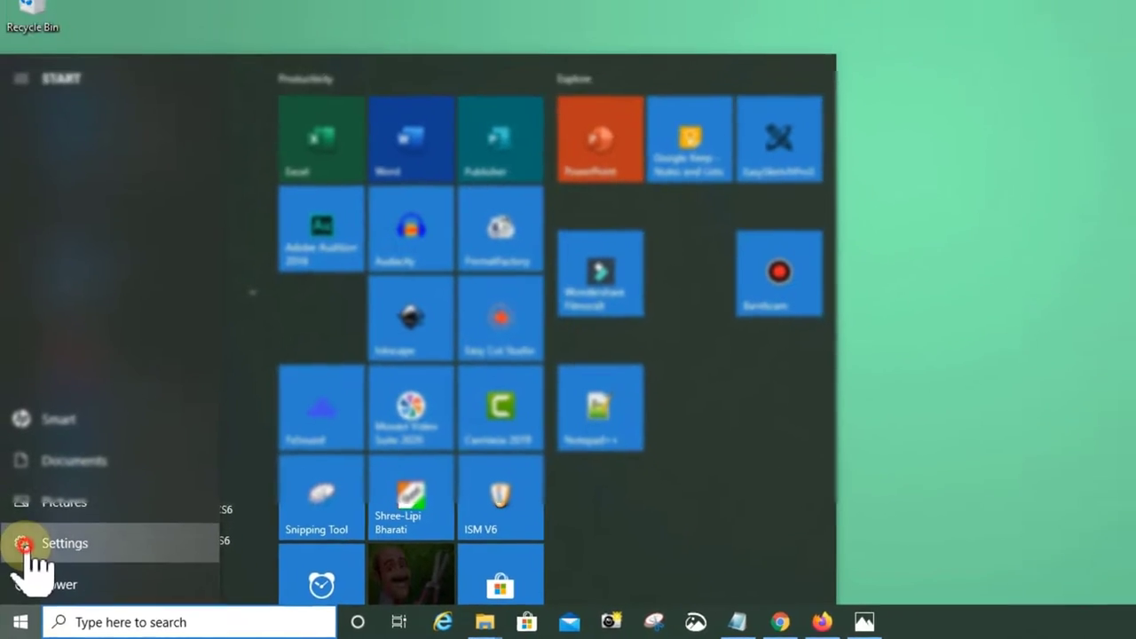
click(35, 537)
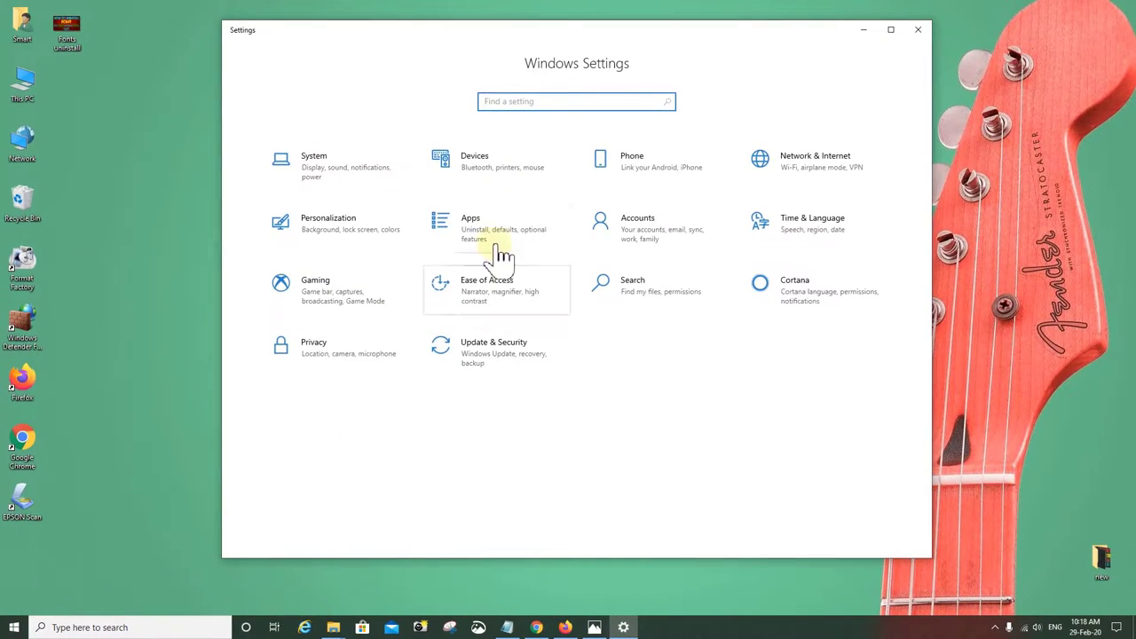
drag(520, 35, 527, 22)
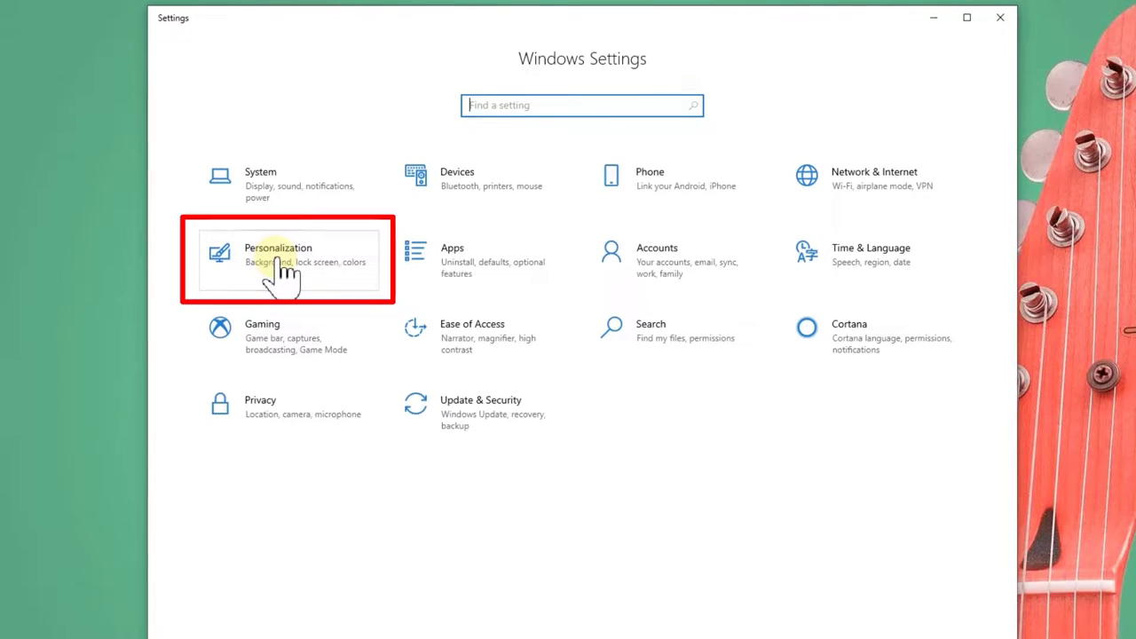
click(285, 264)
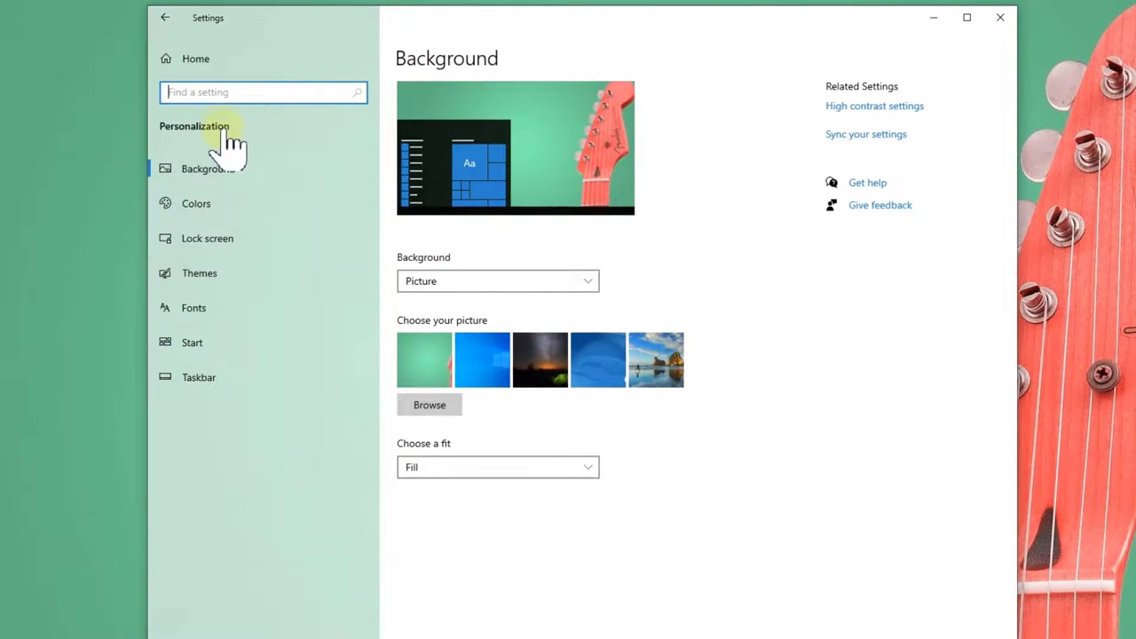
click(195, 311)
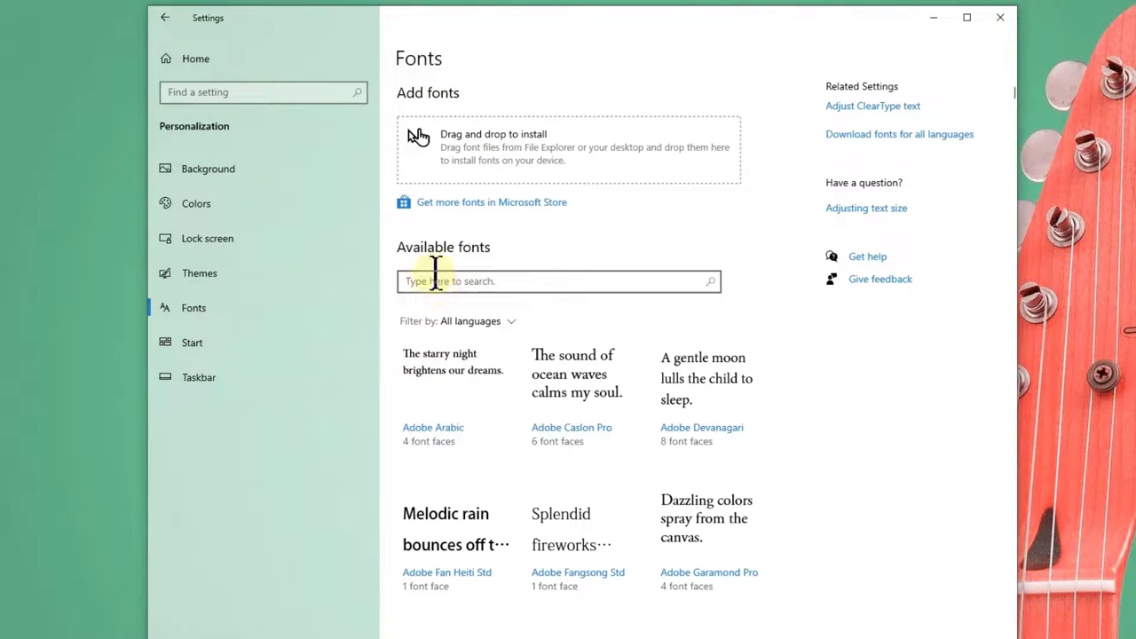
Permanently uninstall the Adobe Fan Heiti Std font family and return to the list of available fonts
scroll(444, 435, down, 3)
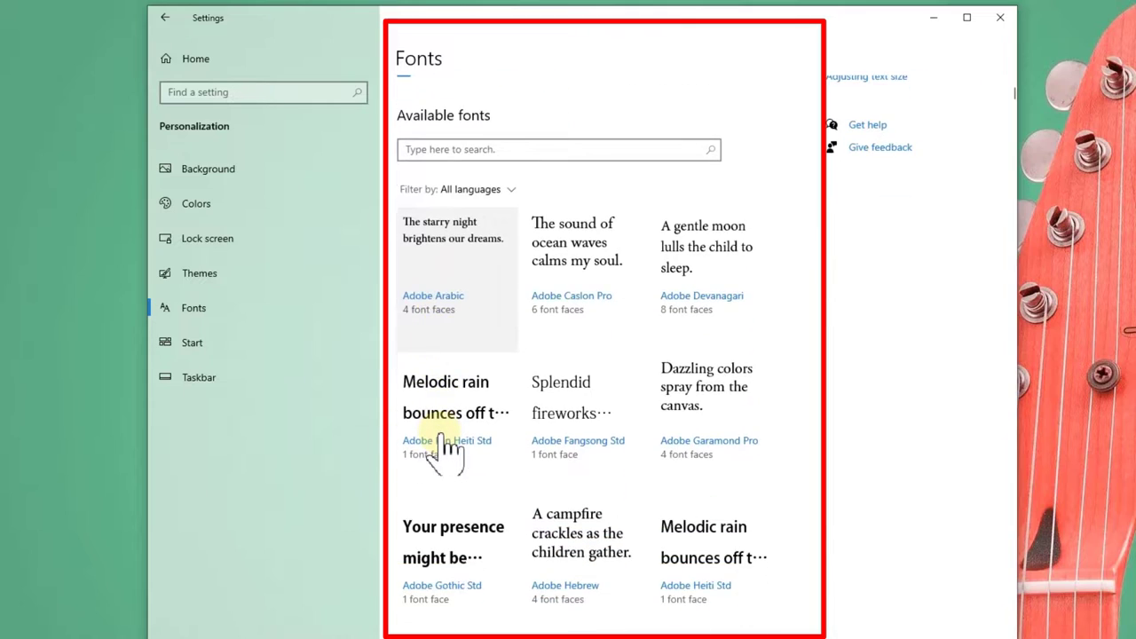
scroll(444, 448, down, 5)
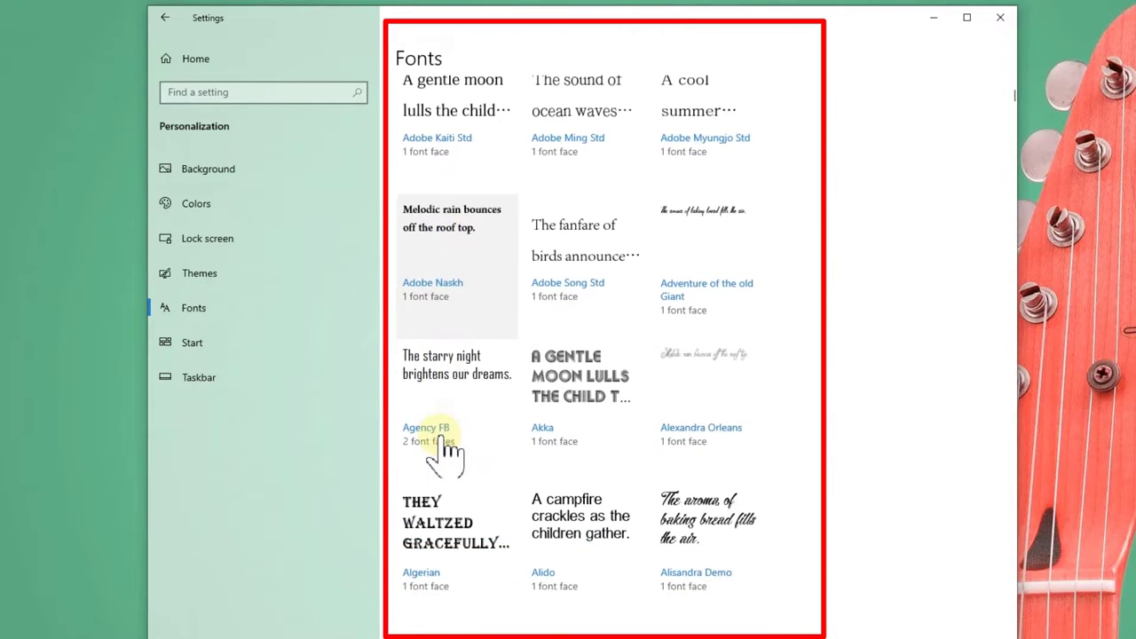
scroll(444, 448, up, 8)
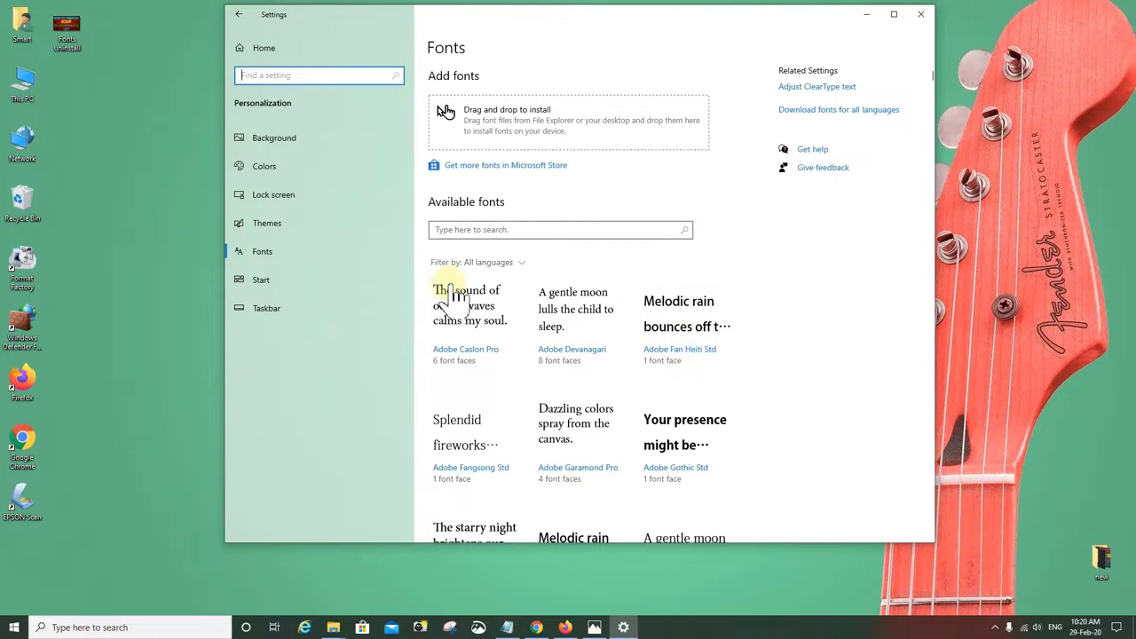
click(703, 340)
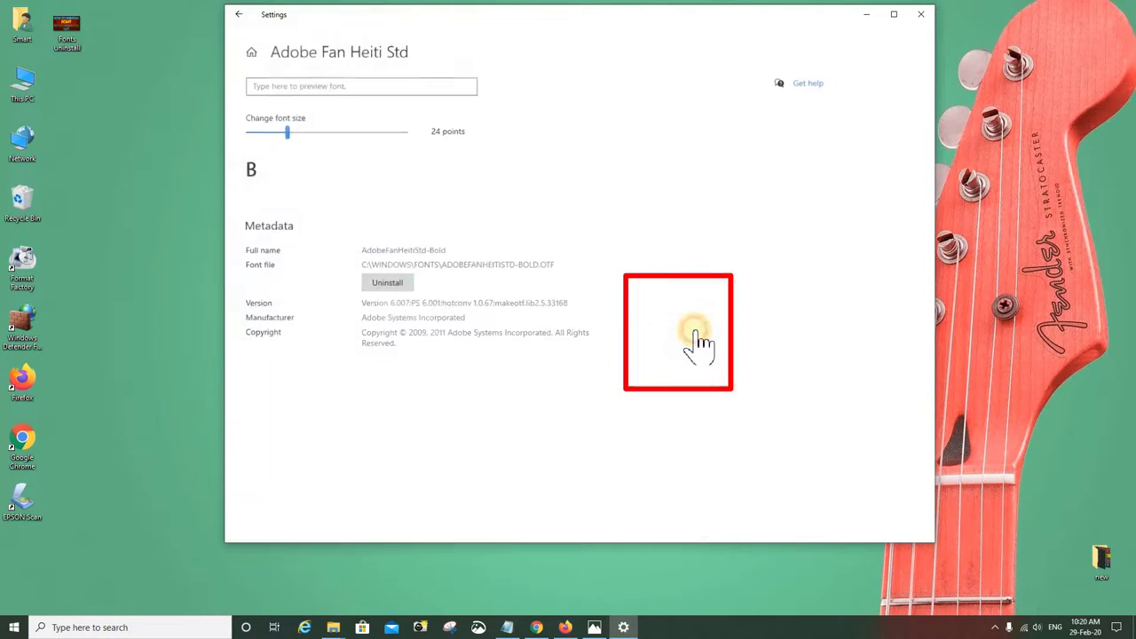
click(399, 289)
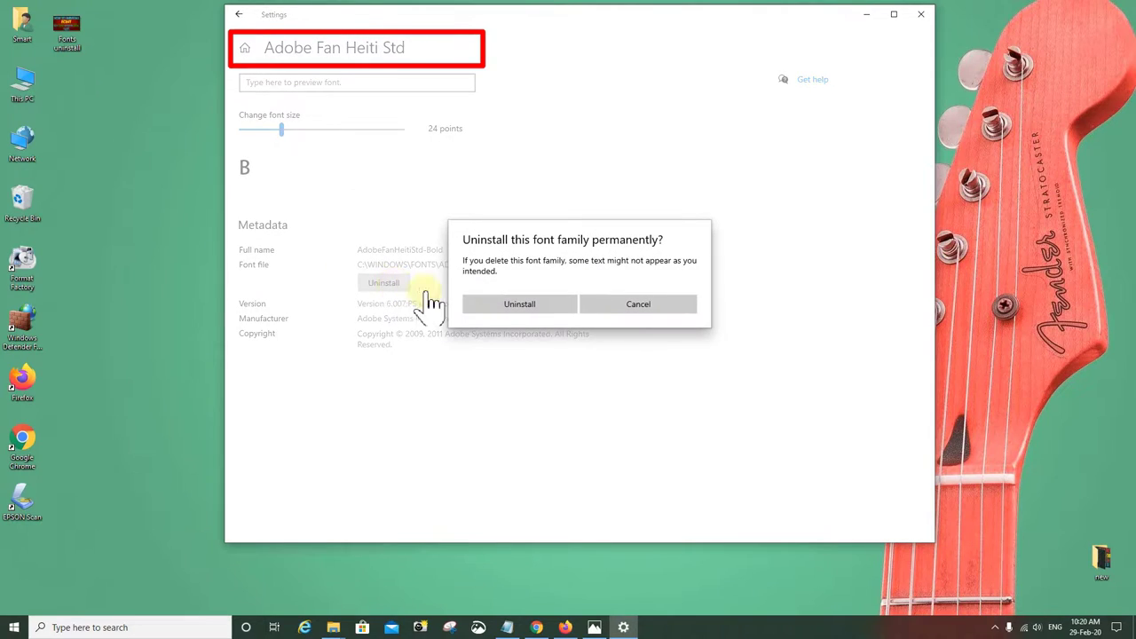
click(521, 306)
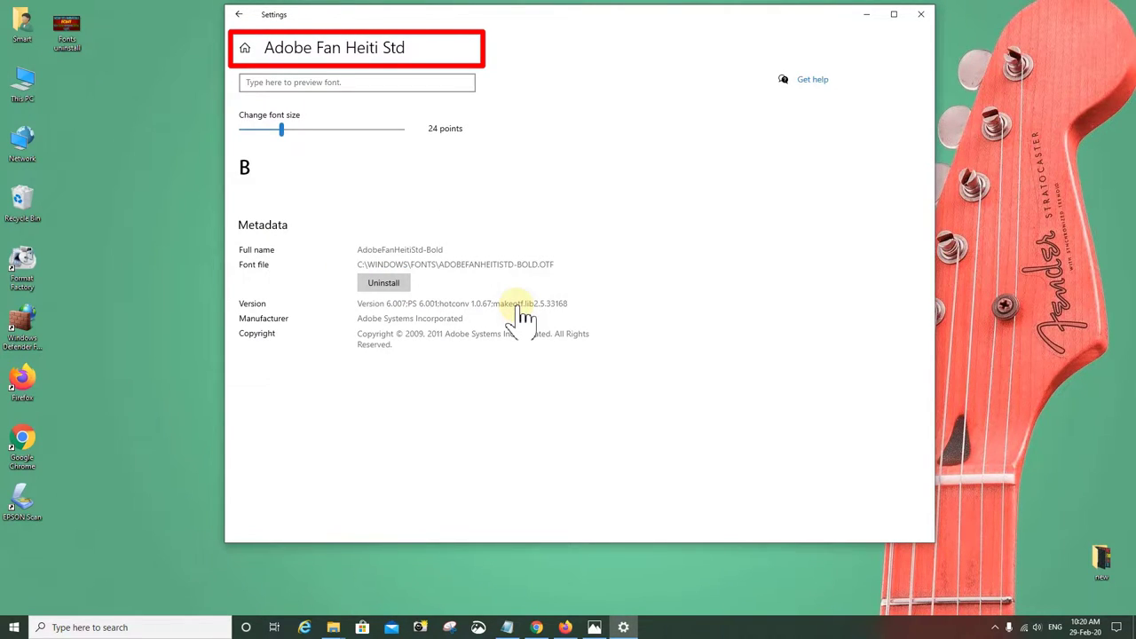
click(239, 15)
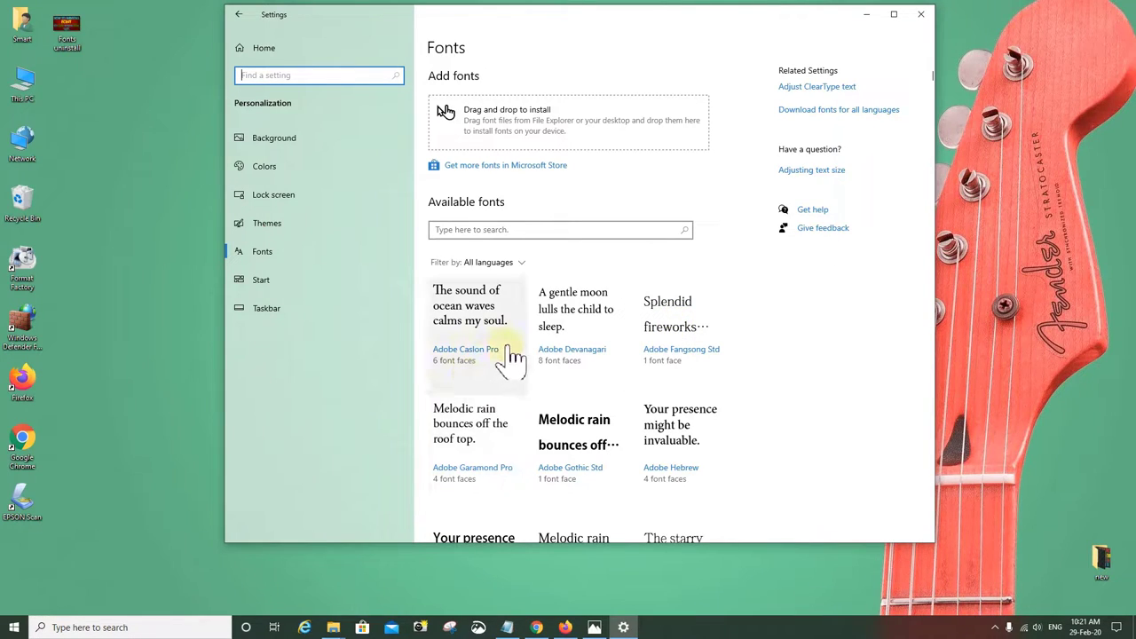
scroll(670, 342, down, 2)
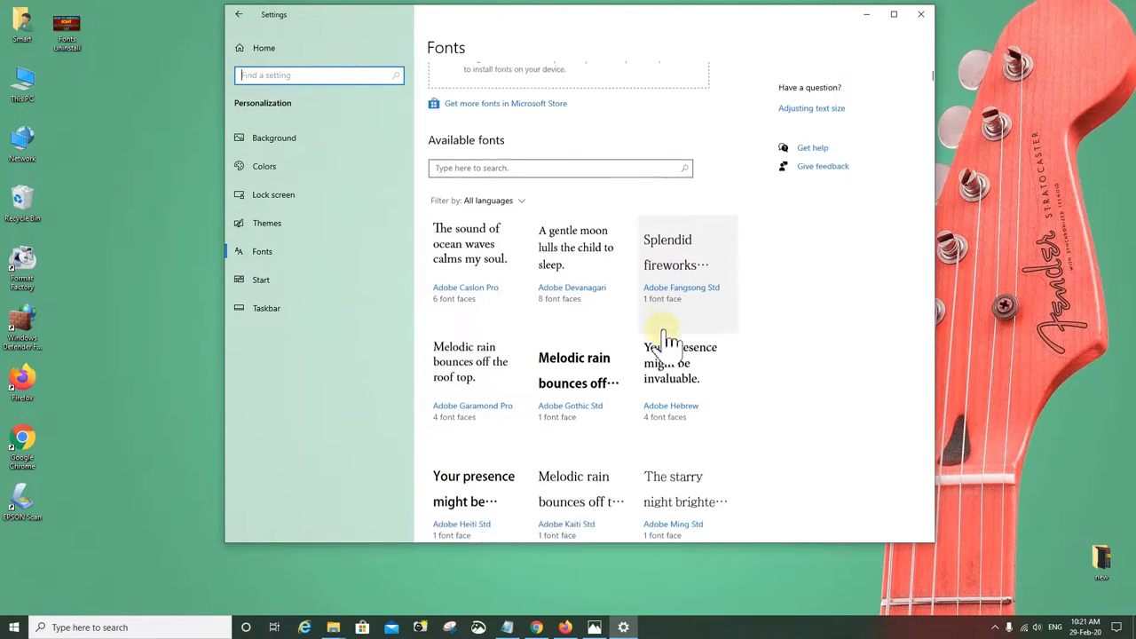
scroll(683, 360, down, 2)
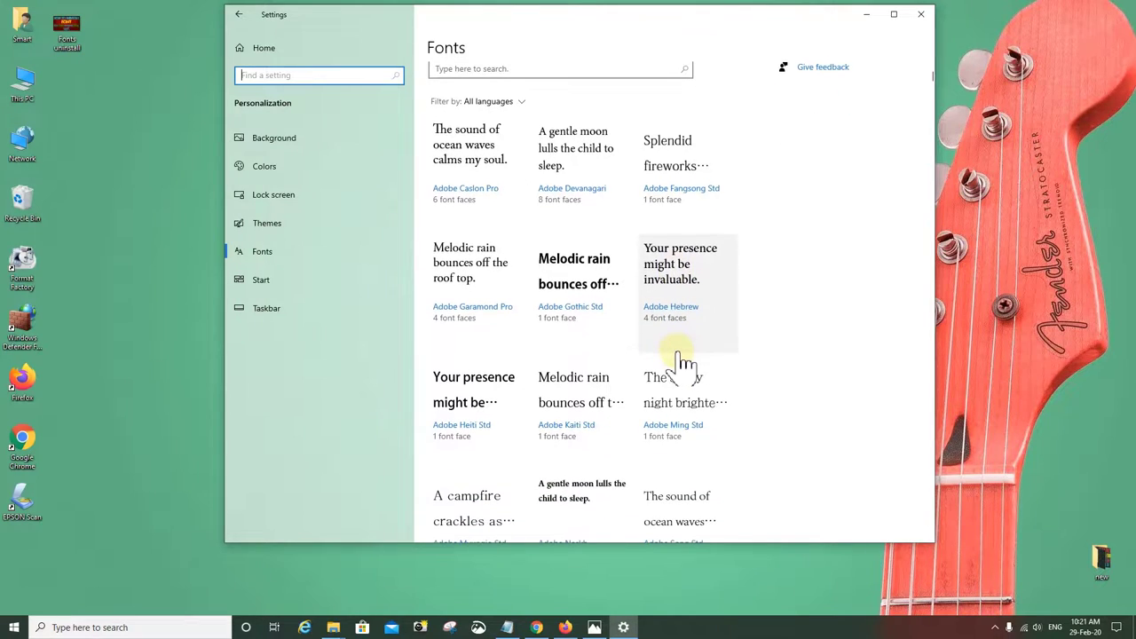
scroll(688, 402, down, 1)
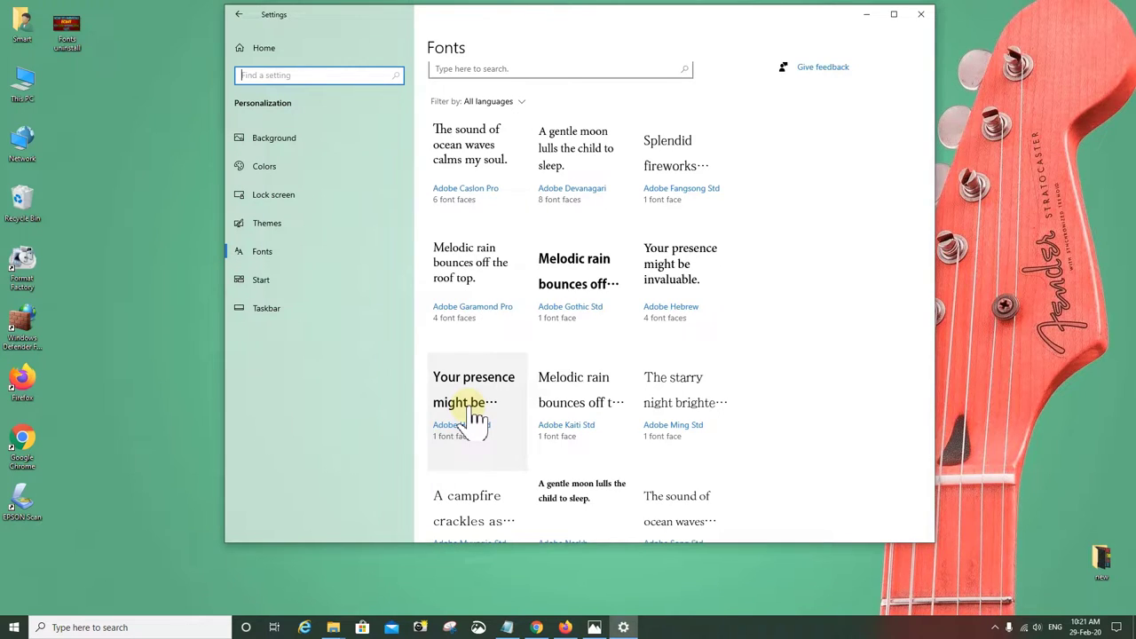
scroll(477, 418, down, 3)
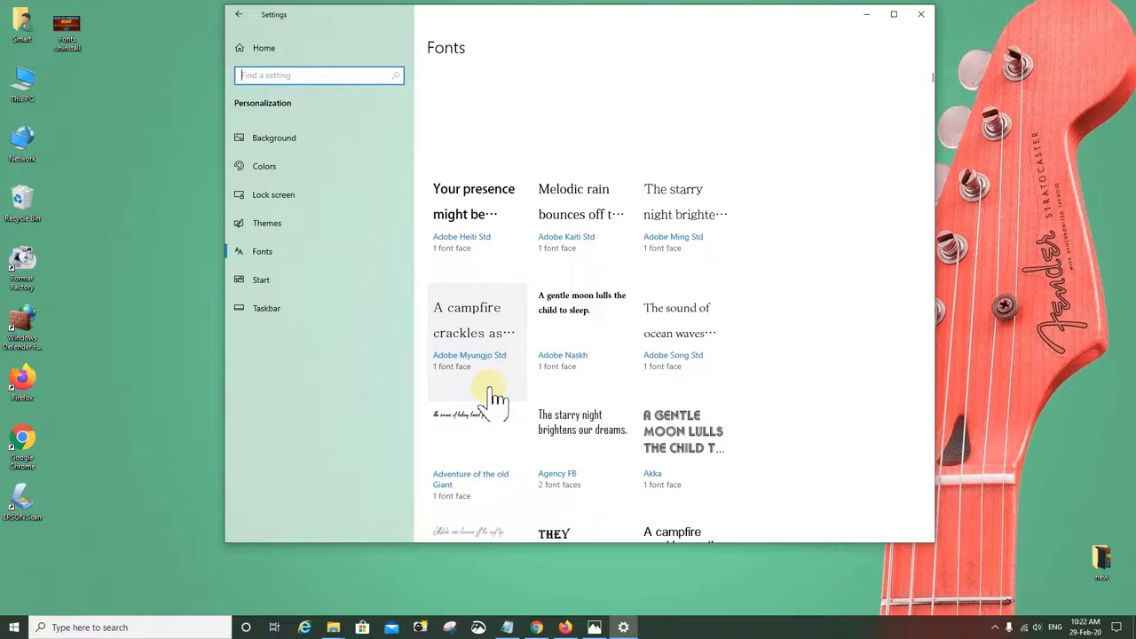
Minimize Settings and open the Fonts folder inside Windows on the C: drive in File Explorer
click(866, 14)
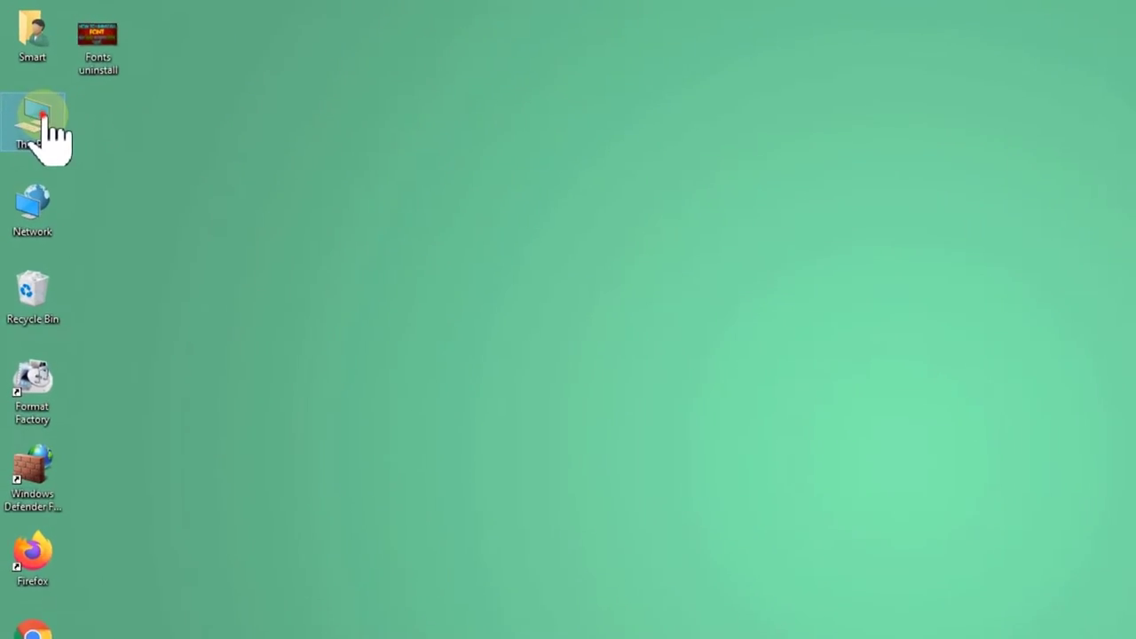
double_click(29, 81)
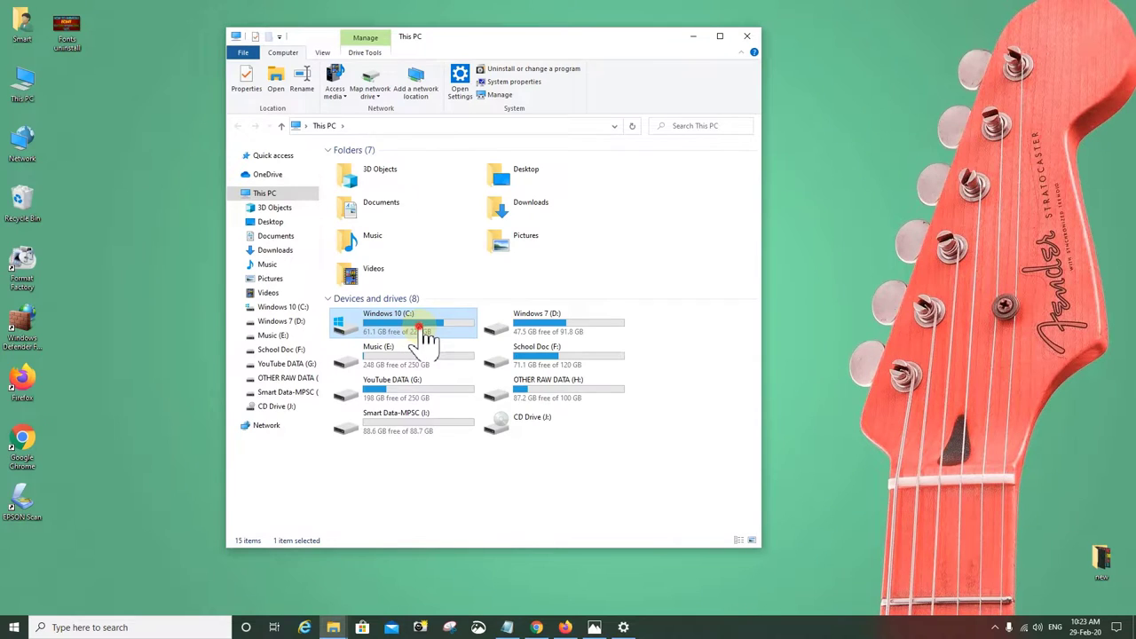
double_click(424, 334)
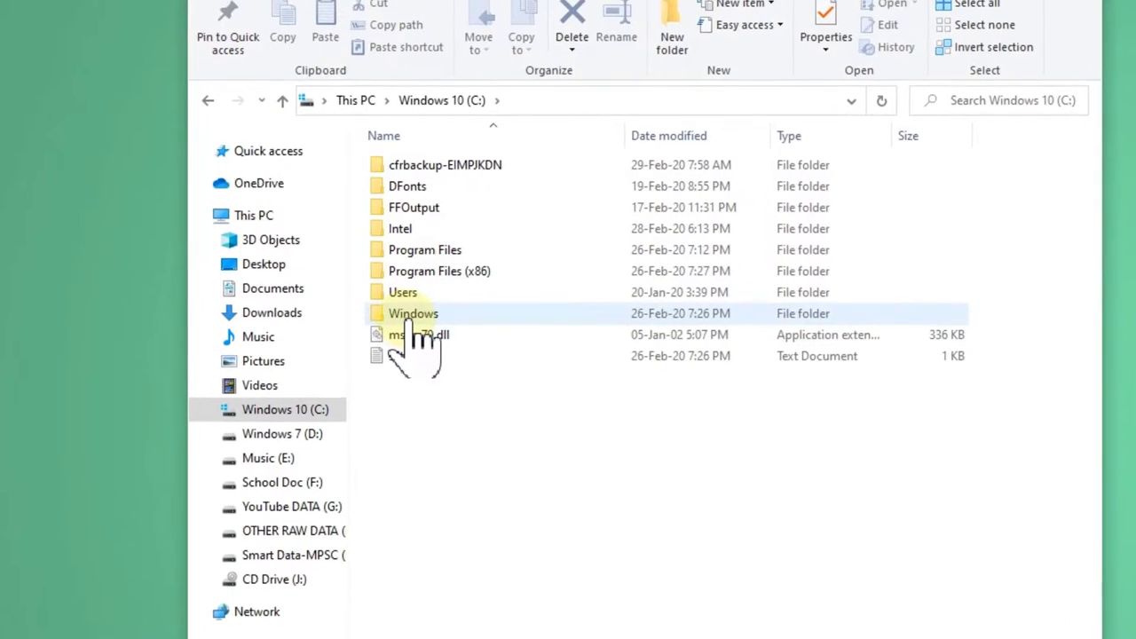
double_click(412, 321)
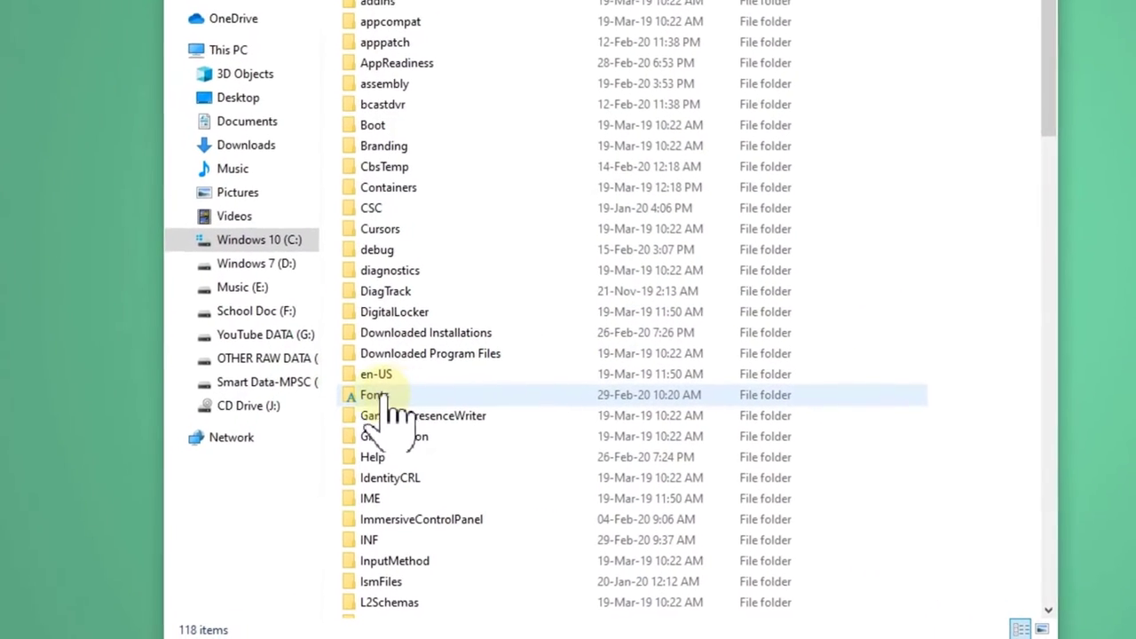
double_click(387, 399)
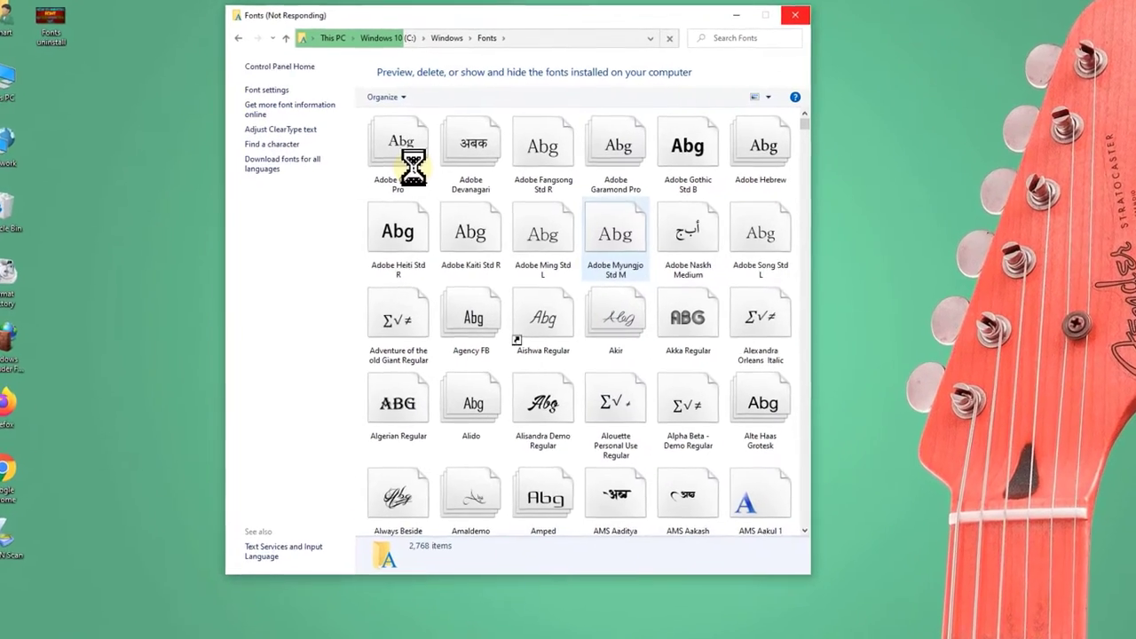
click(401, 153)
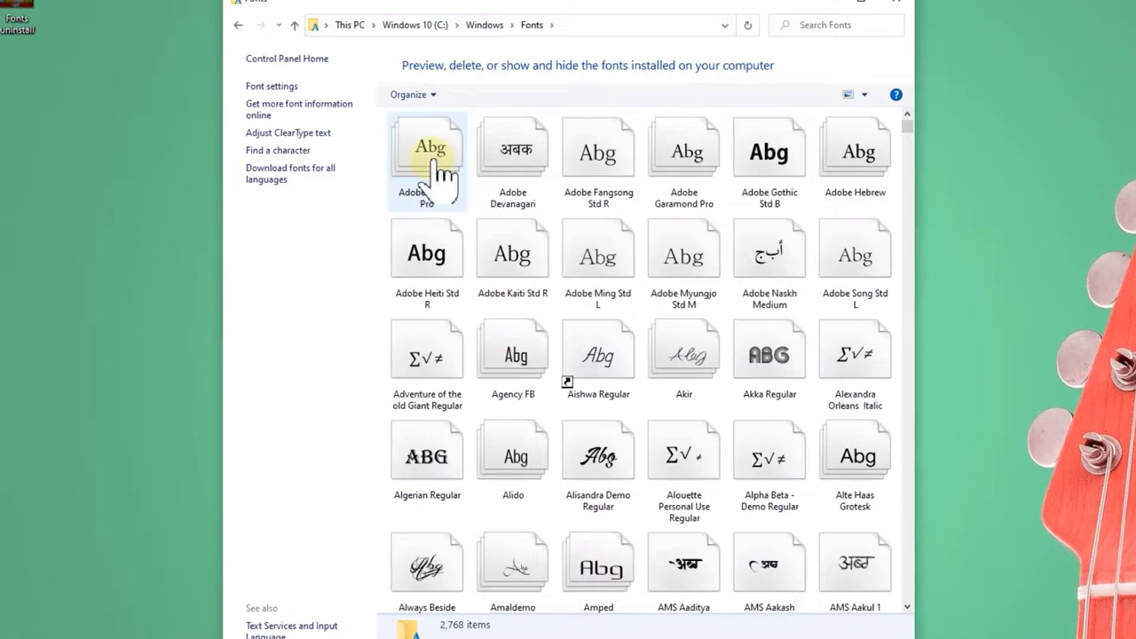
click(500, 153)
click(574, 152)
click(680, 152)
click(751, 153)
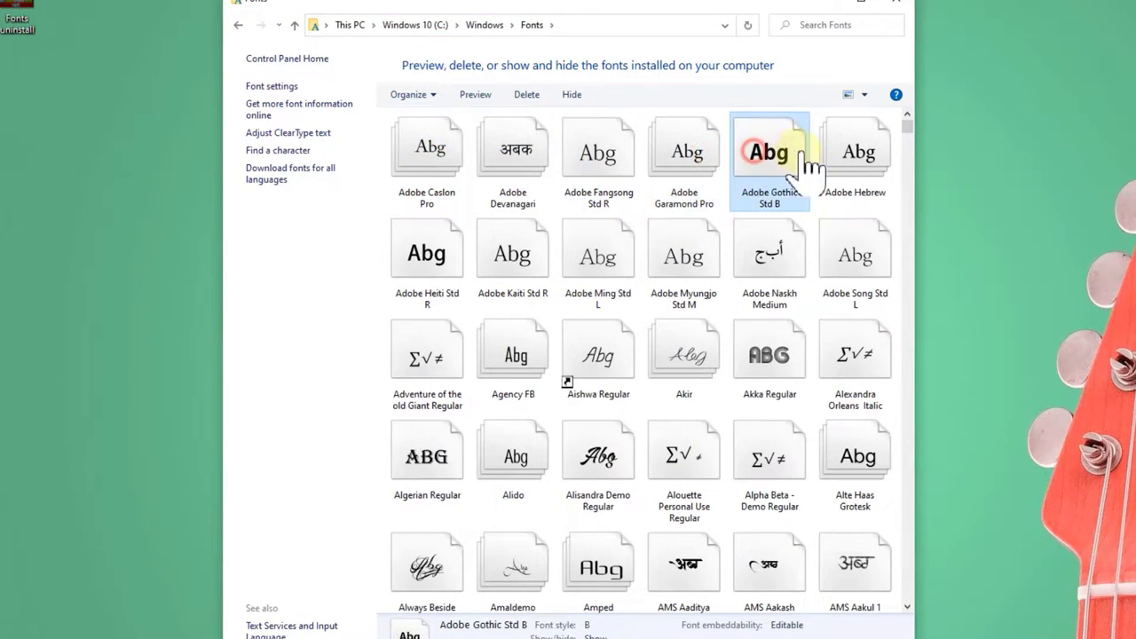
Select eleven fonts together, including the first five Adobe fonts, Adobe Ming, Naskh and Song, Aishwa, Akir and Adventure of the old Giant, and drop the selection
click(428, 155)
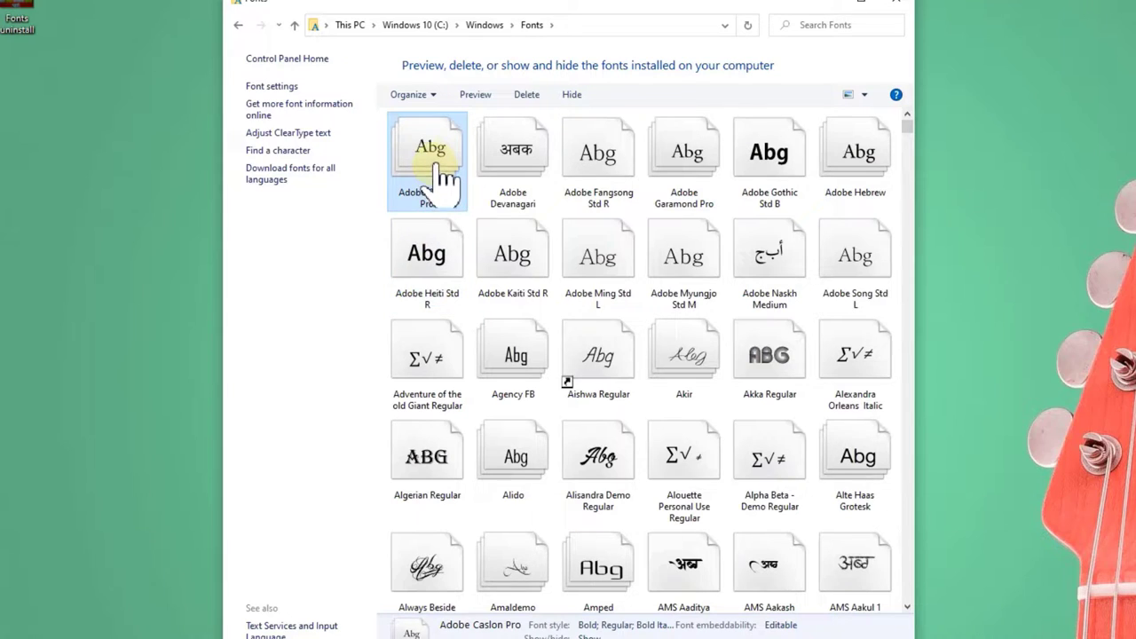
ctrl+click(493, 155)
ctrl+click(597, 153)
ctrl+click(678, 160)
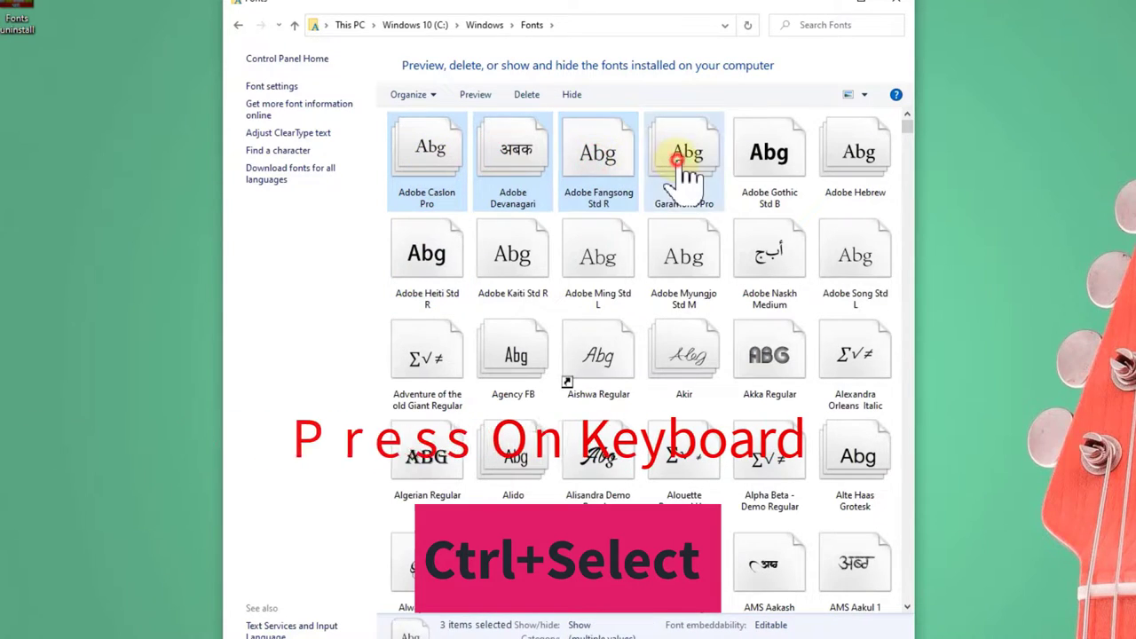
ctrl+click(766, 155)
ctrl+click(596, 259)
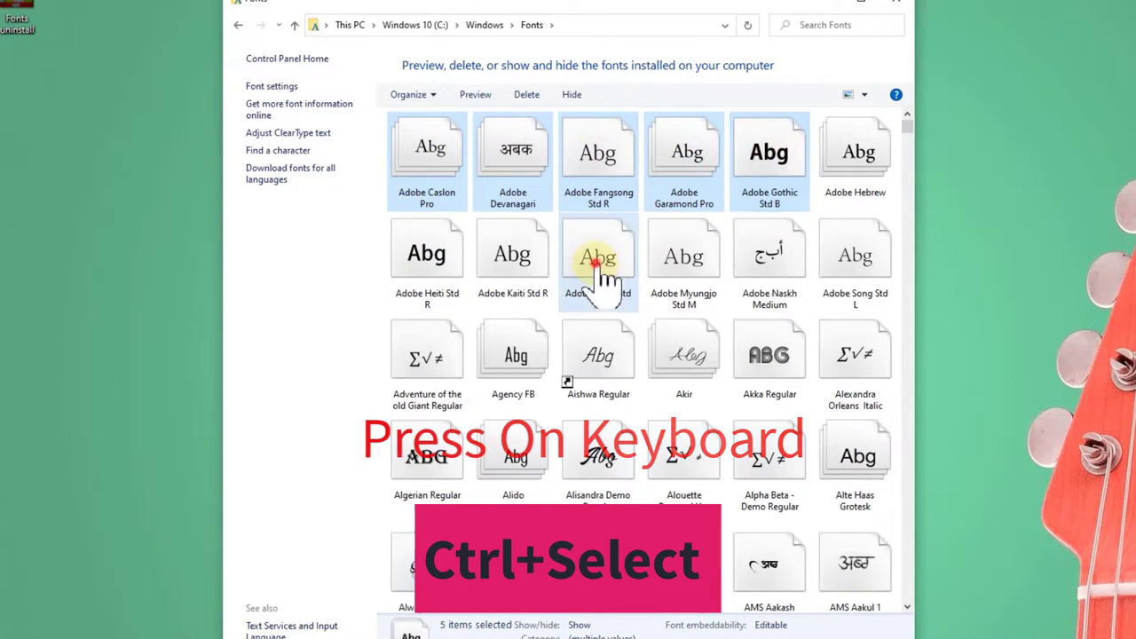
ctrl+click(597, 355)
ctrl+click(684, 354)
ctrl+click(769, 257)
ctrl+click(852, 257)
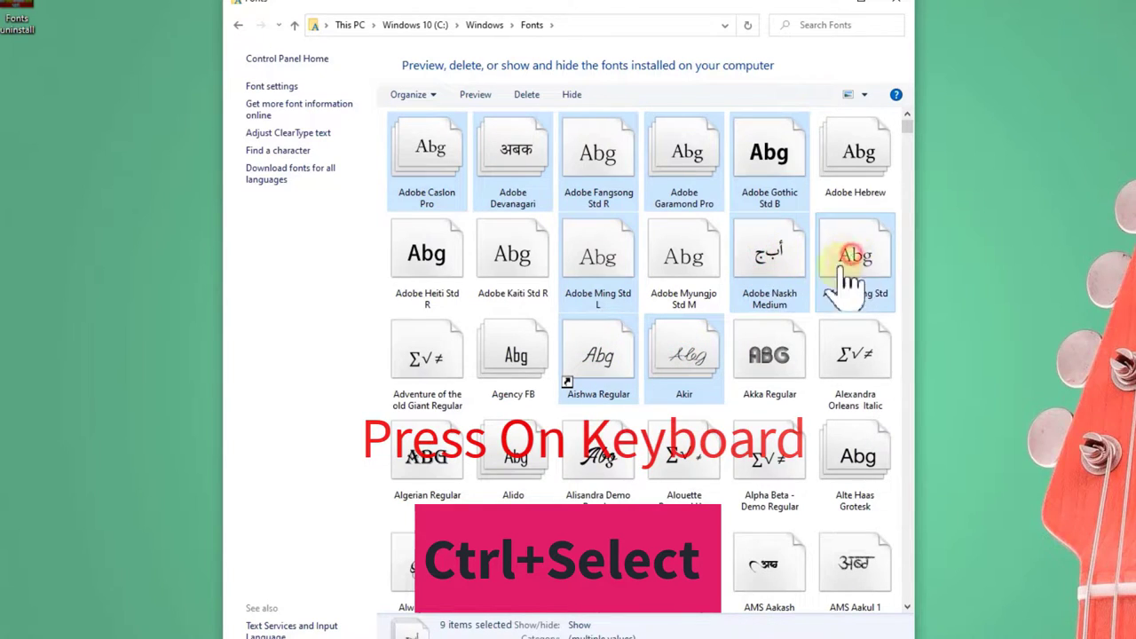
ctrl+click(448, 350)
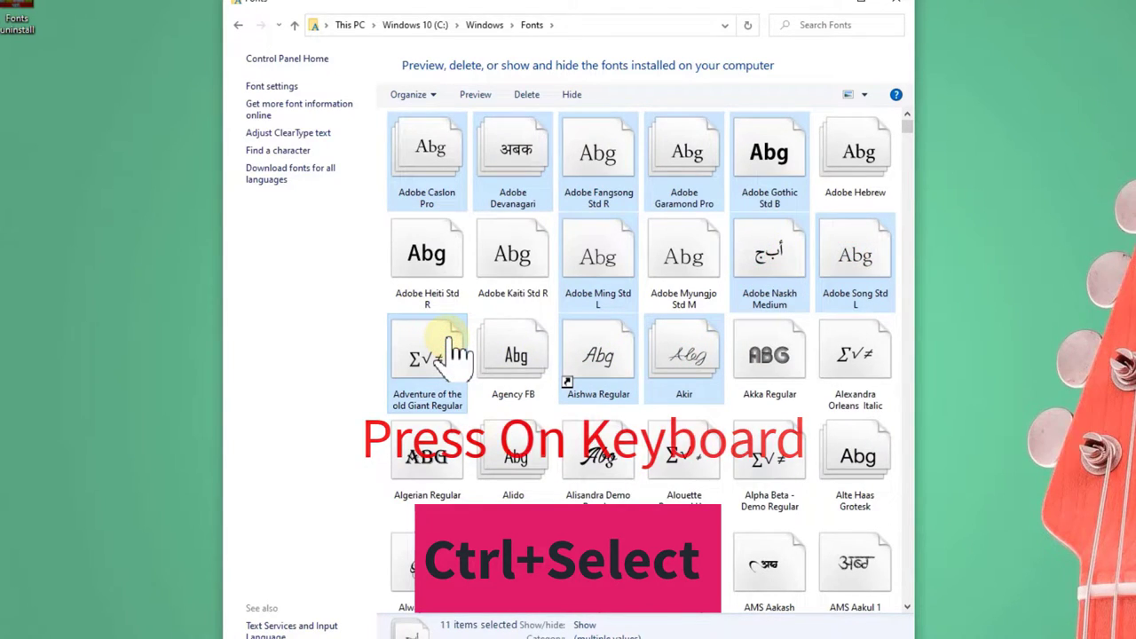
click(508, 262)
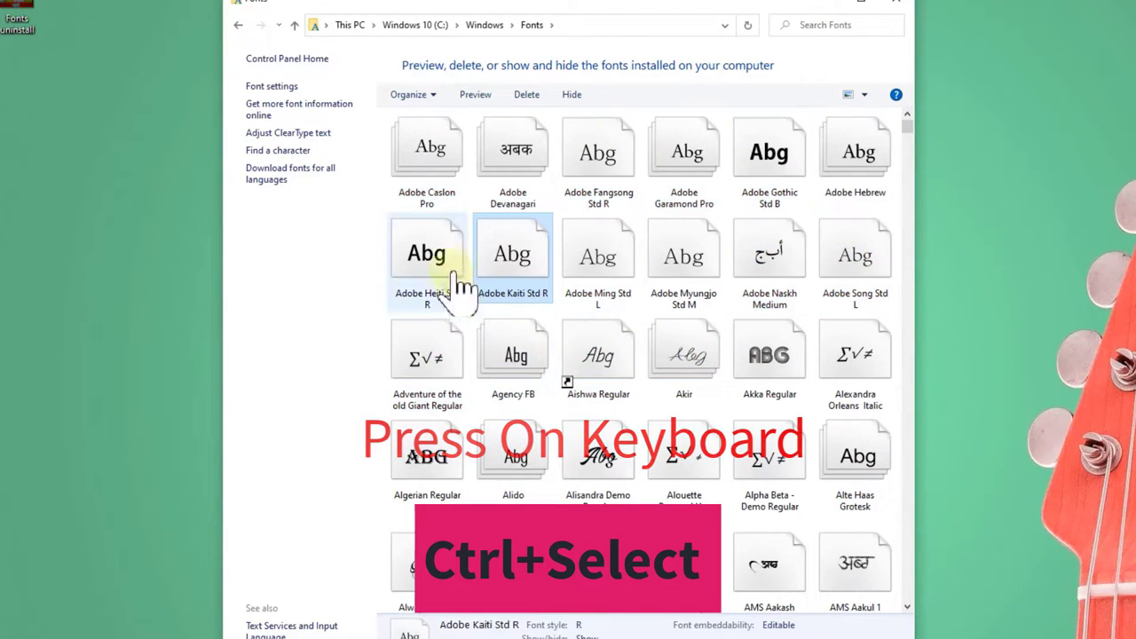
Permanently delete ten fonts together: Adobe Caslon Pro, Devanagari, Fangsong, Hebrew, Song, Heiti and Kaiti, Aishwa, Agency FB and Adventure of the old Giant
click(435, 164)
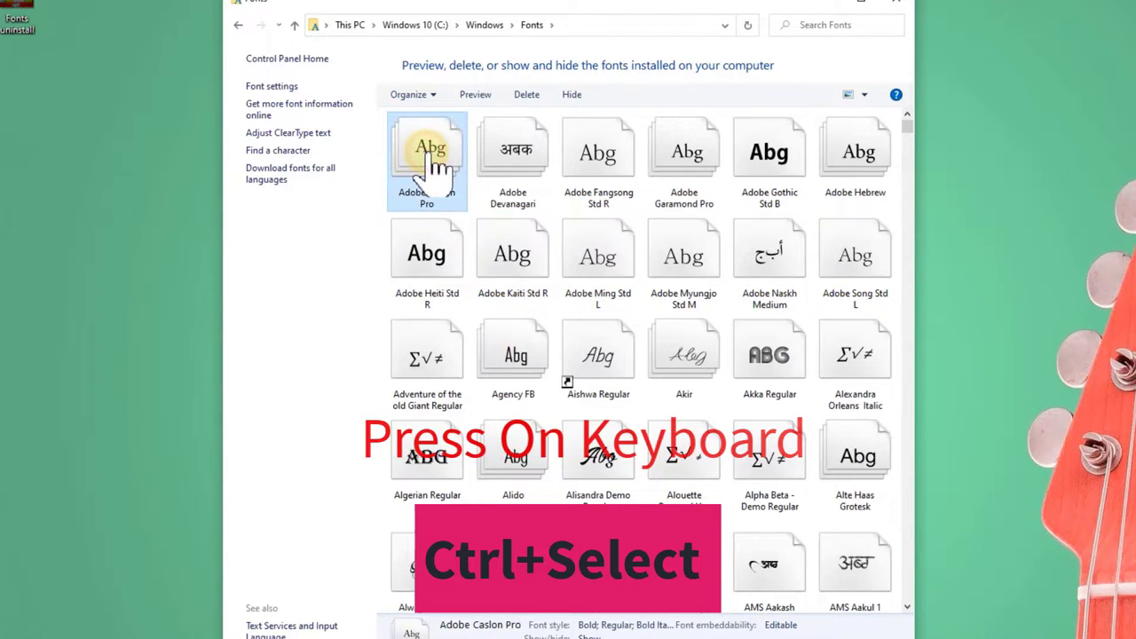
ctrl+click(505, 166)
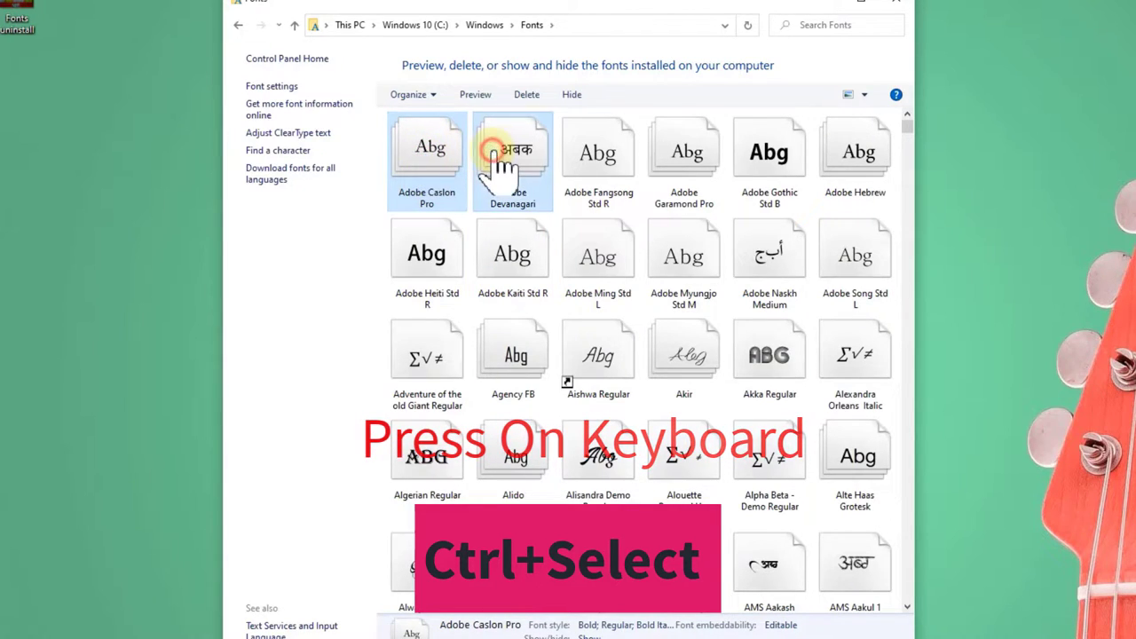
ctrl+click(597, 160)
ctrl+click(861, 150)
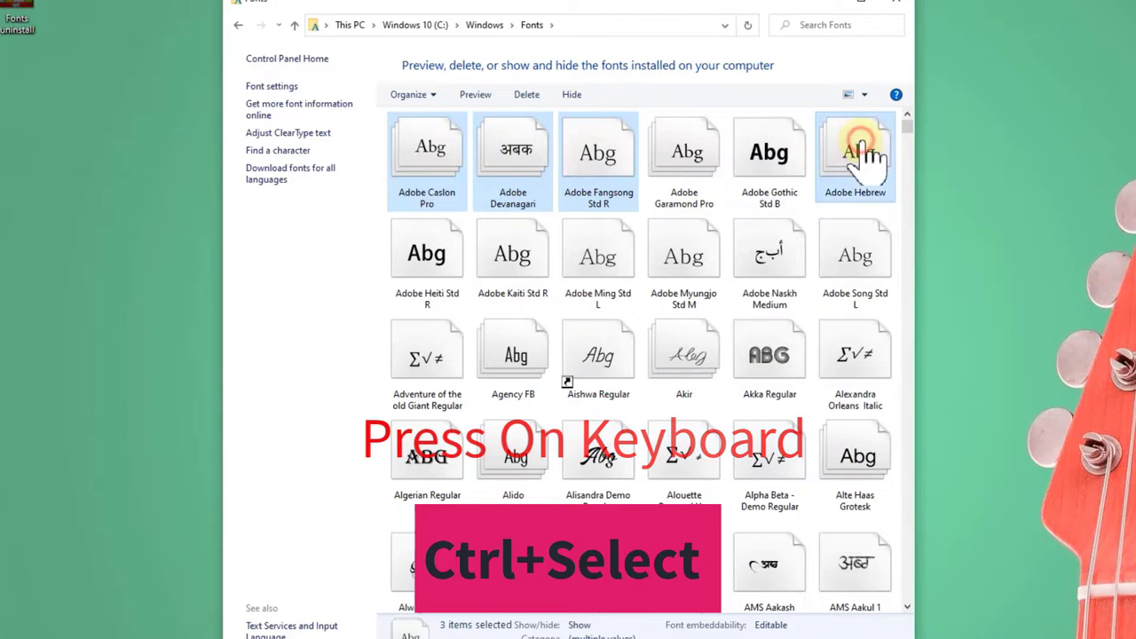
ctrl+click(866, 269)
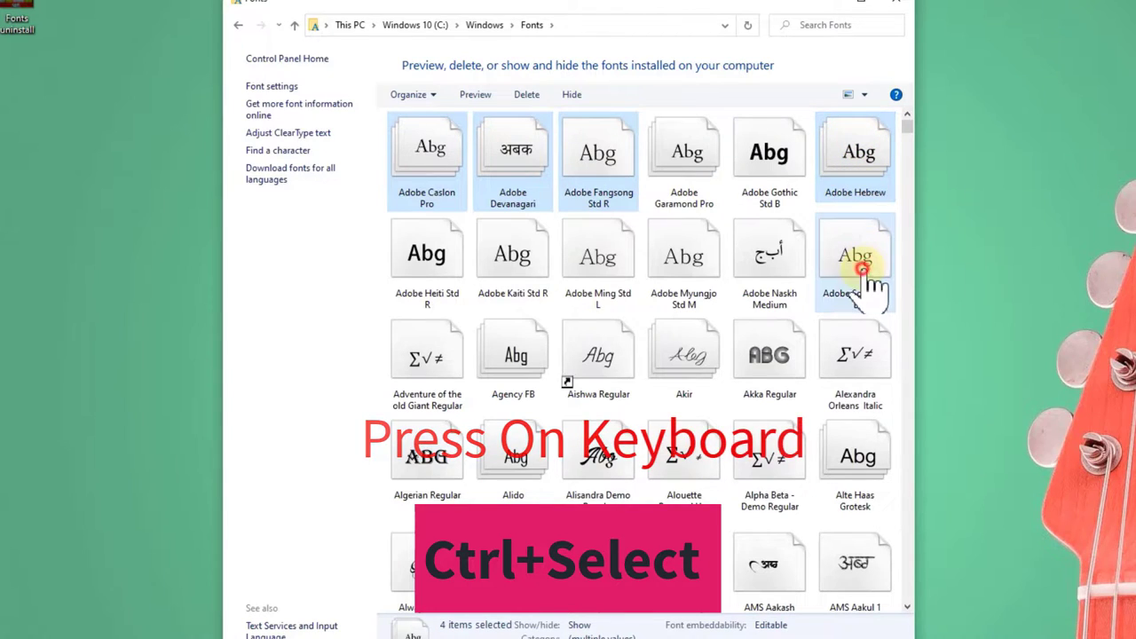
ctrl+click(611, 364)
ctrl+click(510, 360)
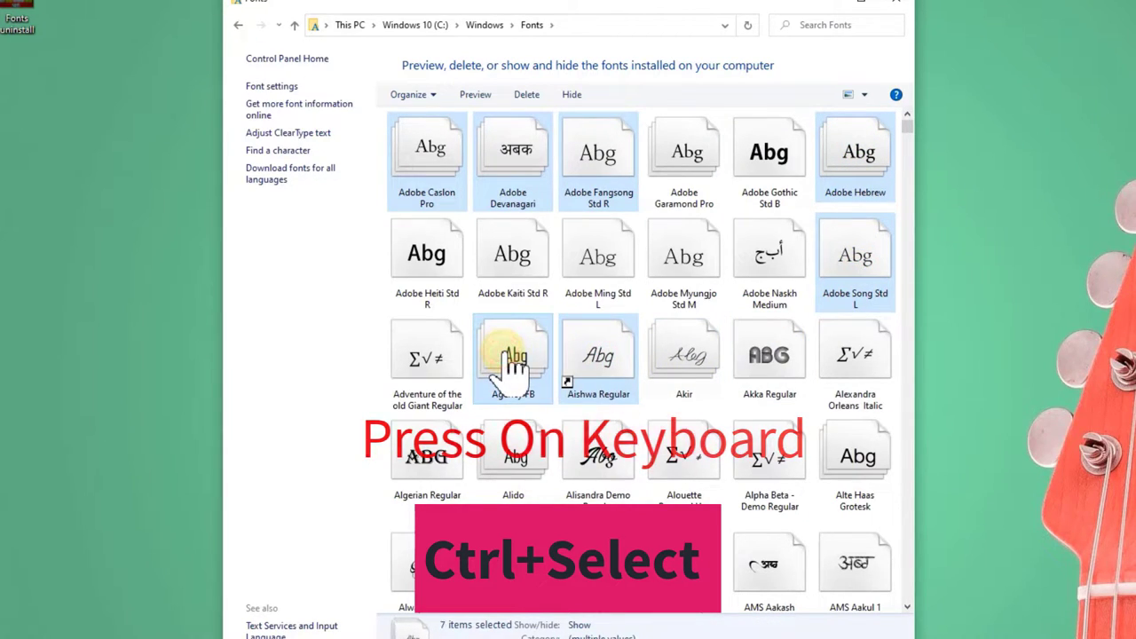
ctrl+click(444, 359)
ctrl+click(432, 266)
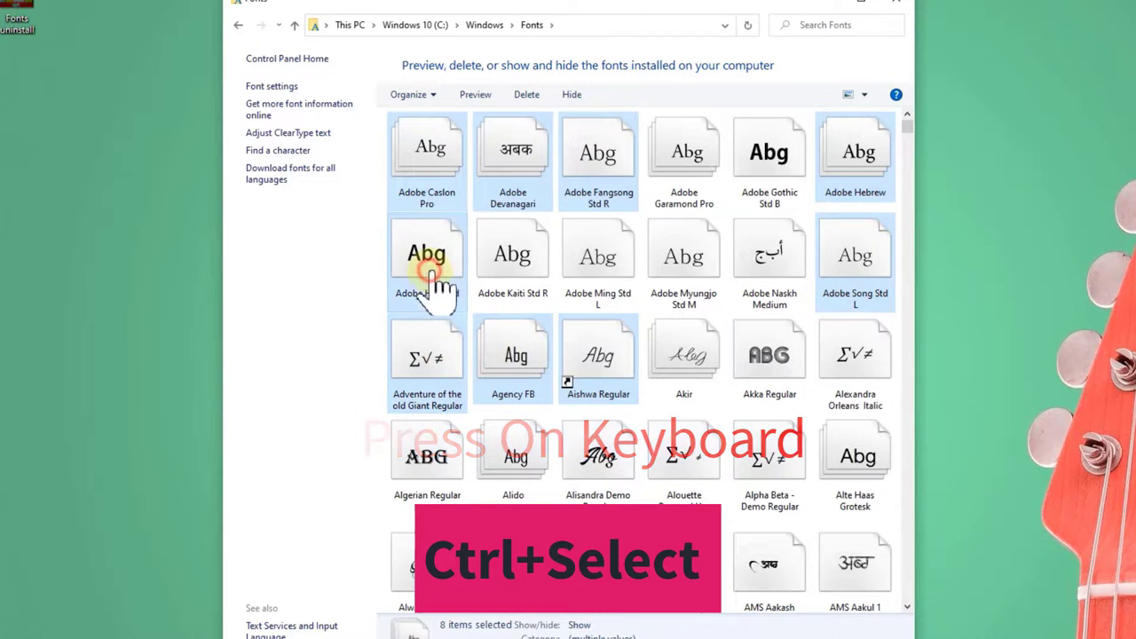
ctrl+click(520, 271)
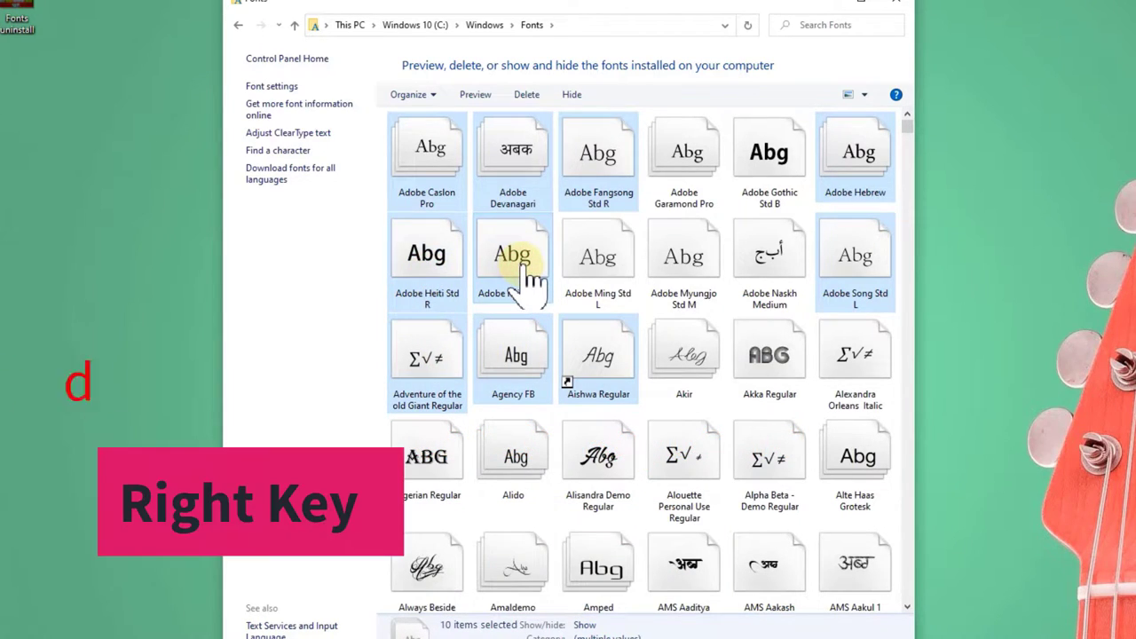
right_click(525, 268)
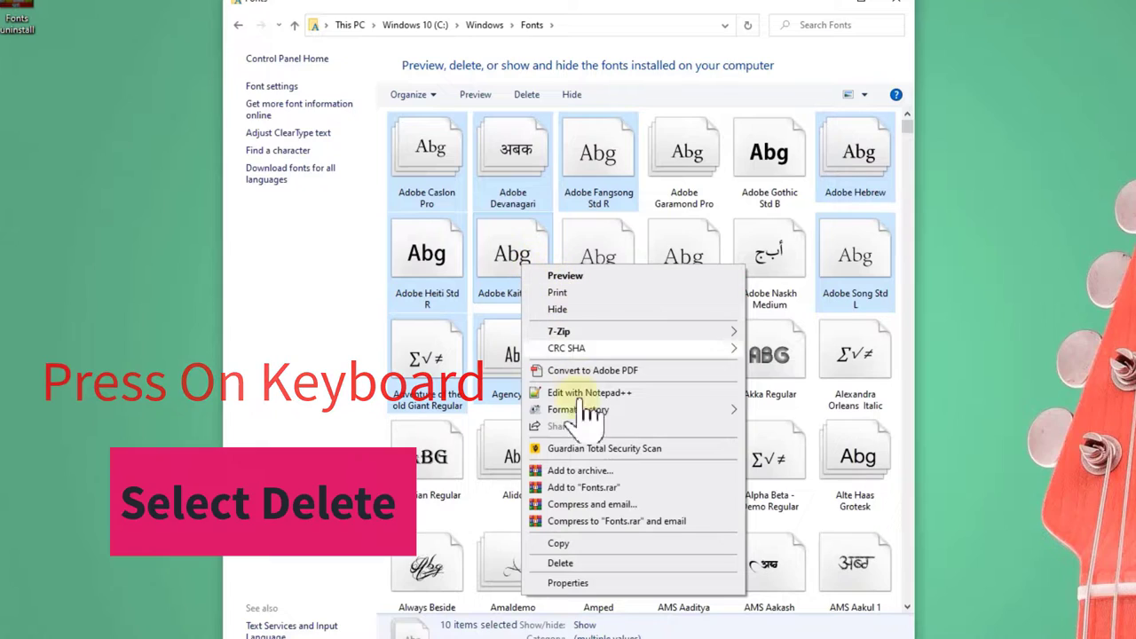
click(568, 564)
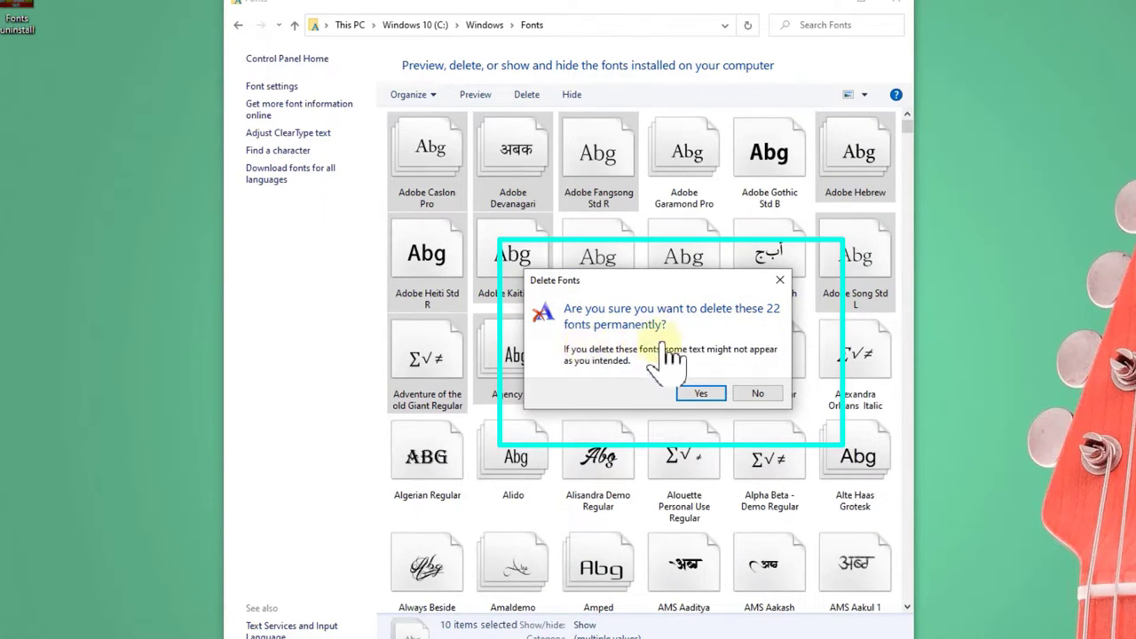
drag(660, 283, 632, 363)
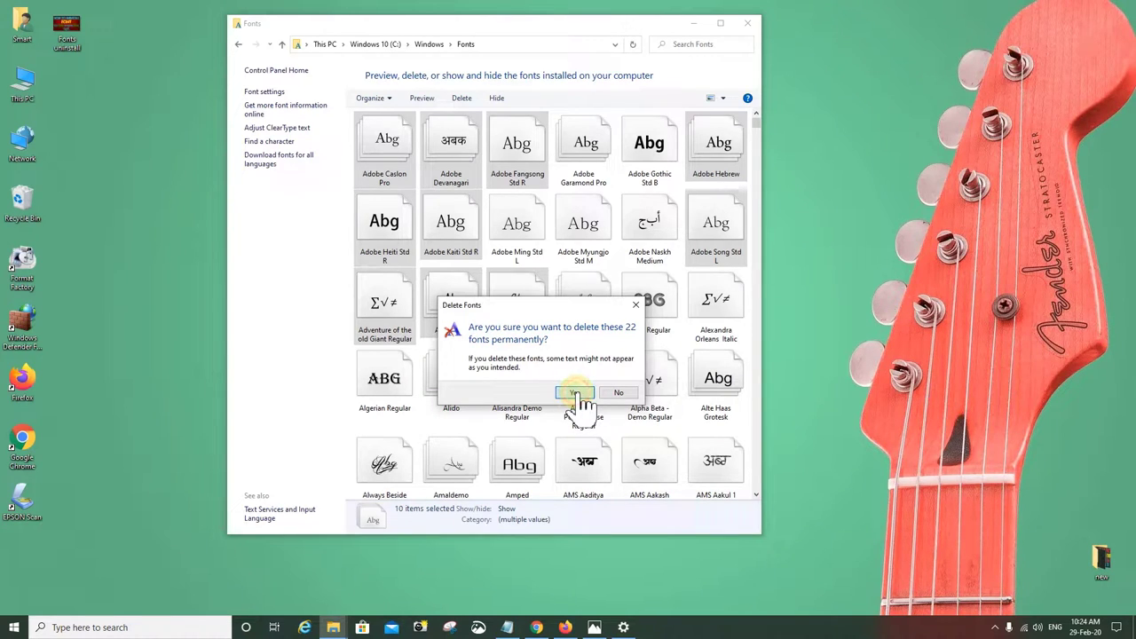
click(577, 393)
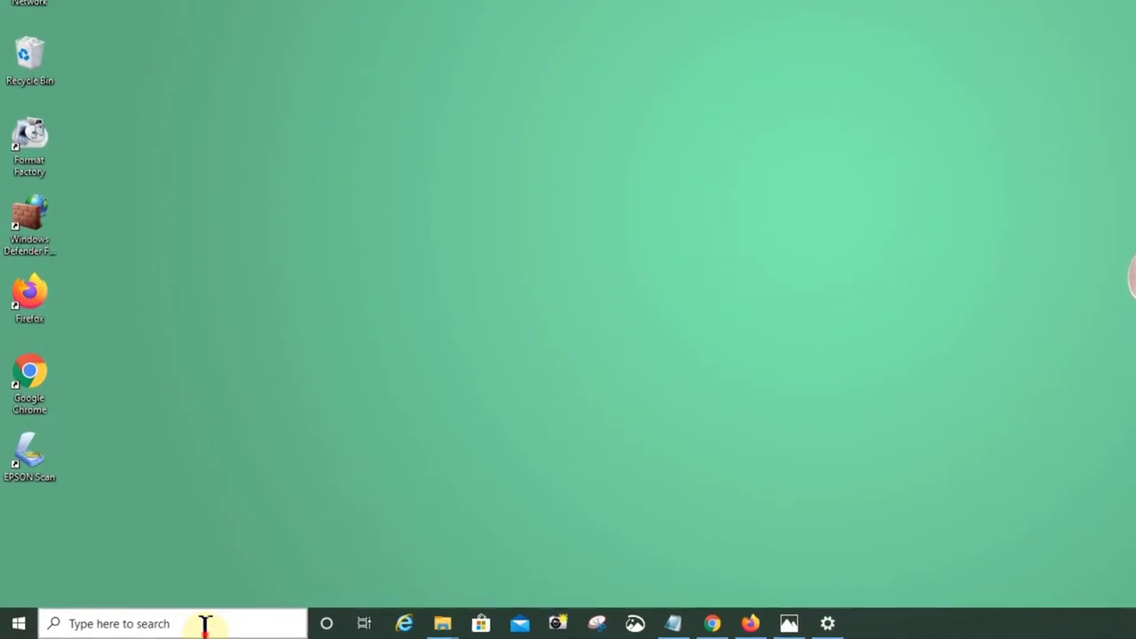
Search Windows for regedit, open Registry Editor, and expand HKEY_LOCAL_MACHINE down to the contents of its SOFTWARE key
click(205, 625)
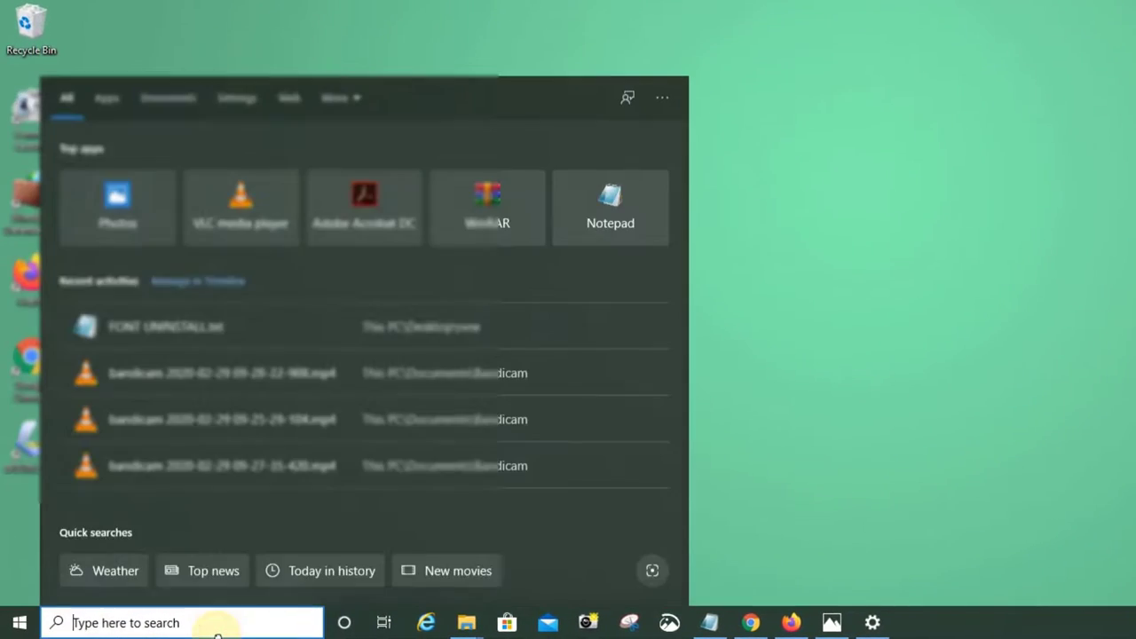
text(regedit)
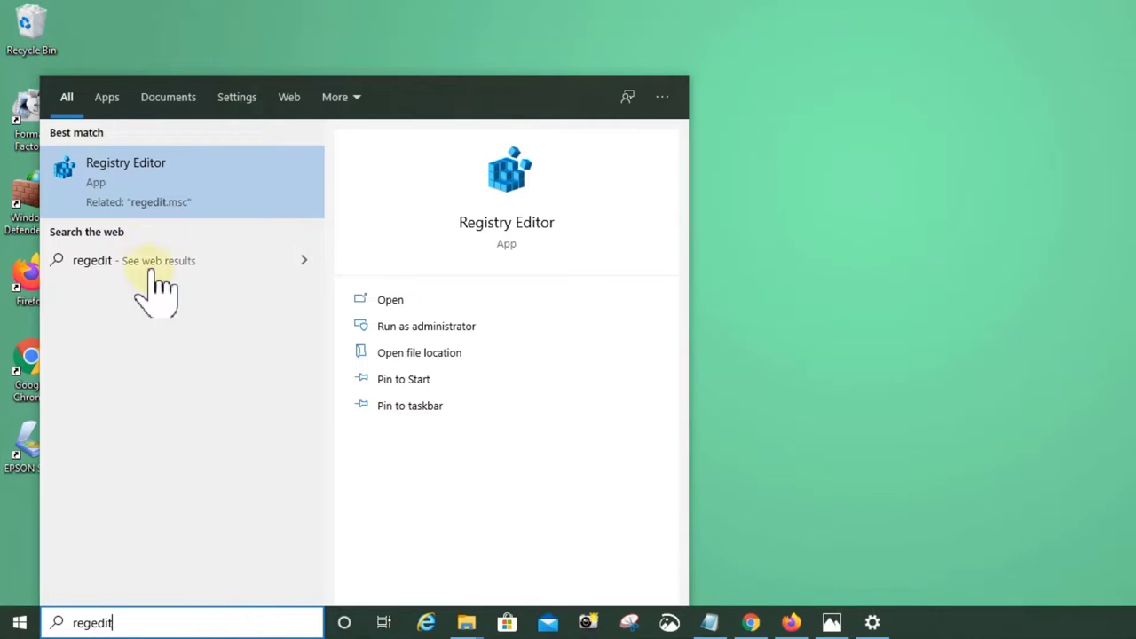
click(137, 191)
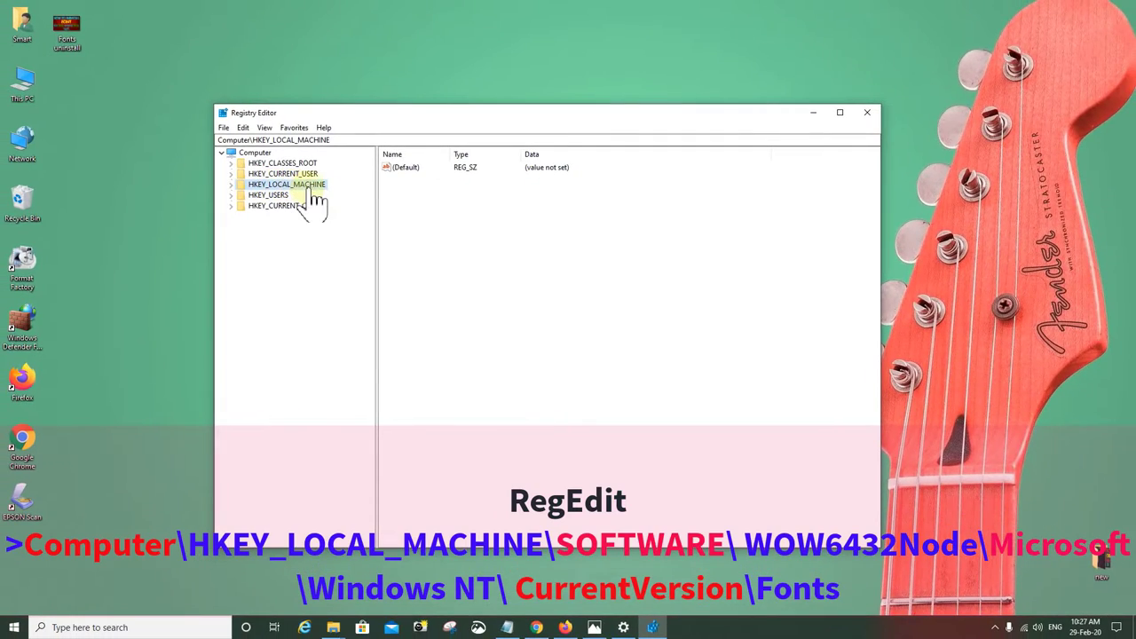
click(231, 183)
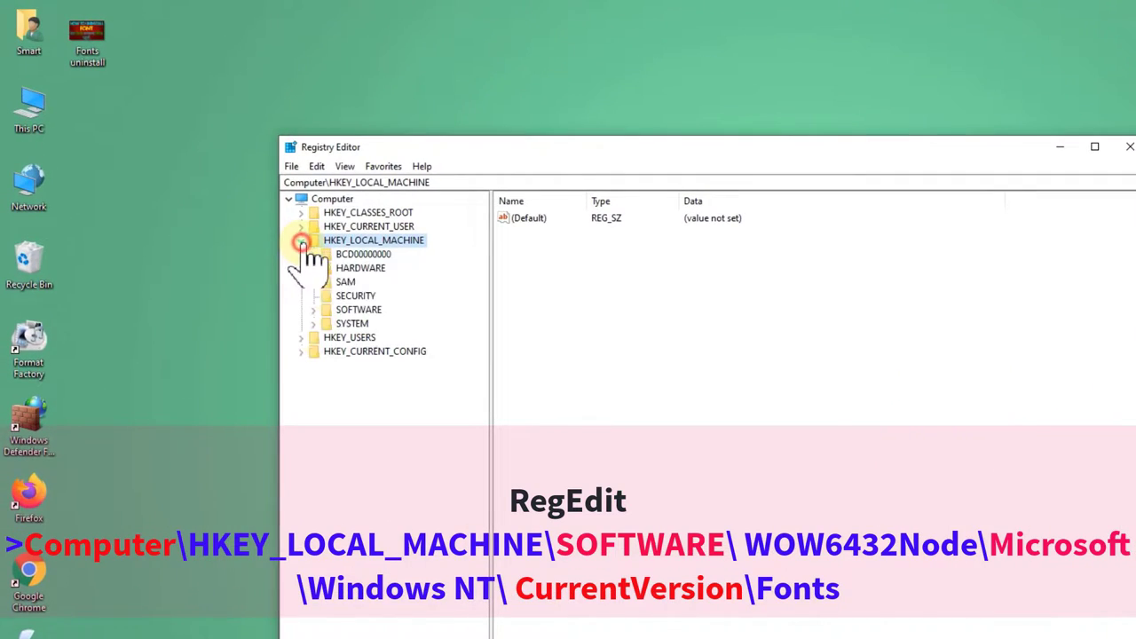
drag(438, 147, 403, 42)
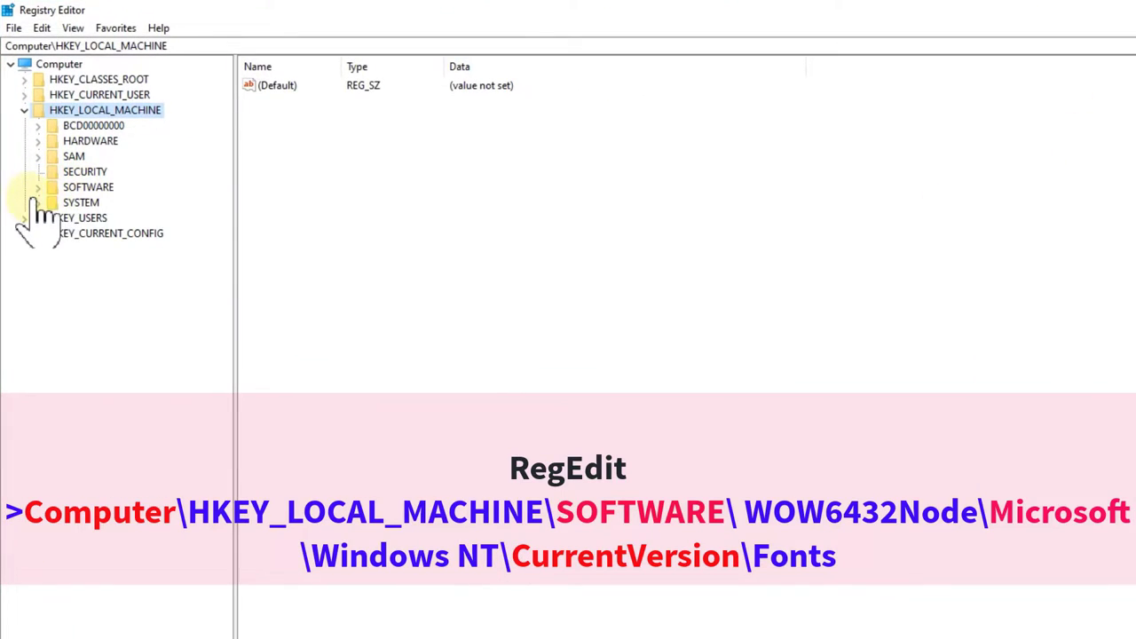
click(37, 189)
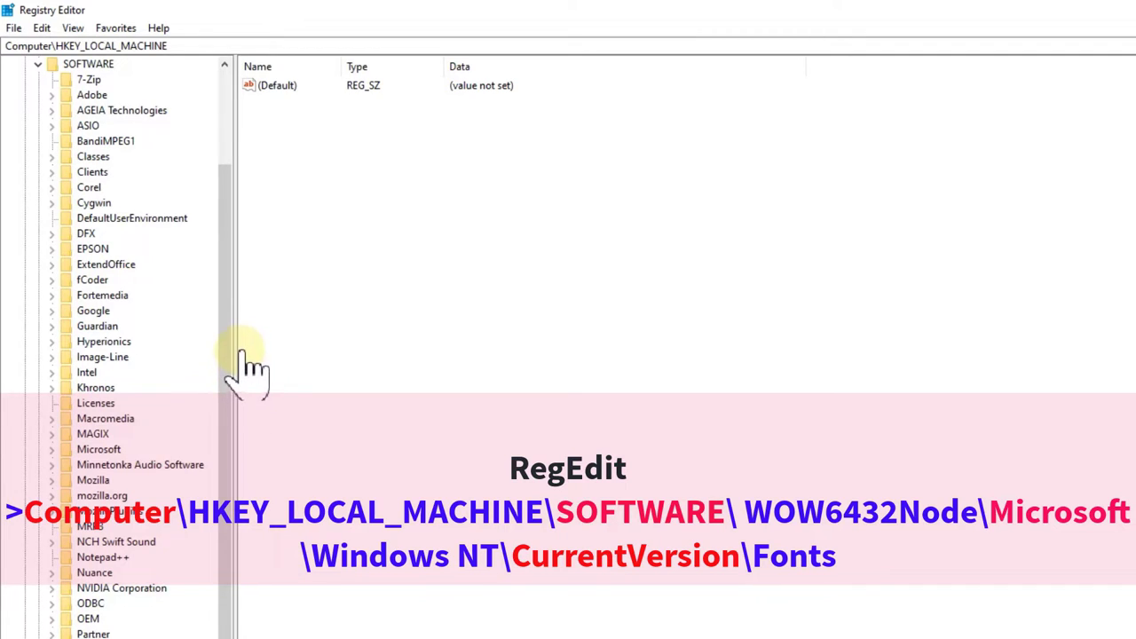
Expand the WOW6432Node key under SOFTWARE and the Microsoft key inside it
drag(229, 311, 242, 425)
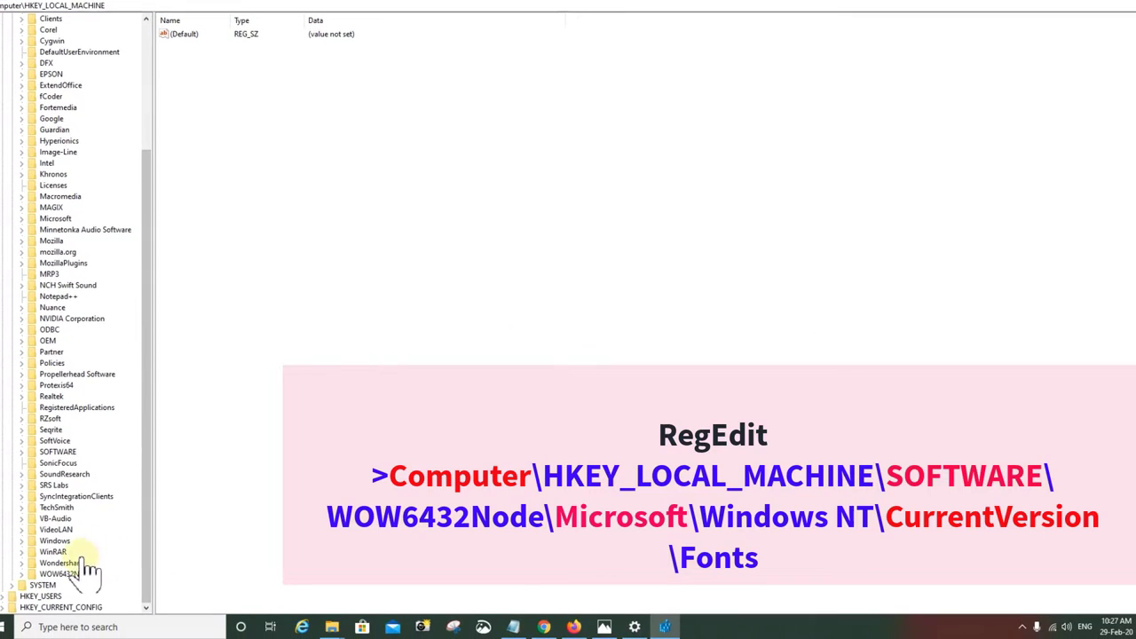
click(22, 574)
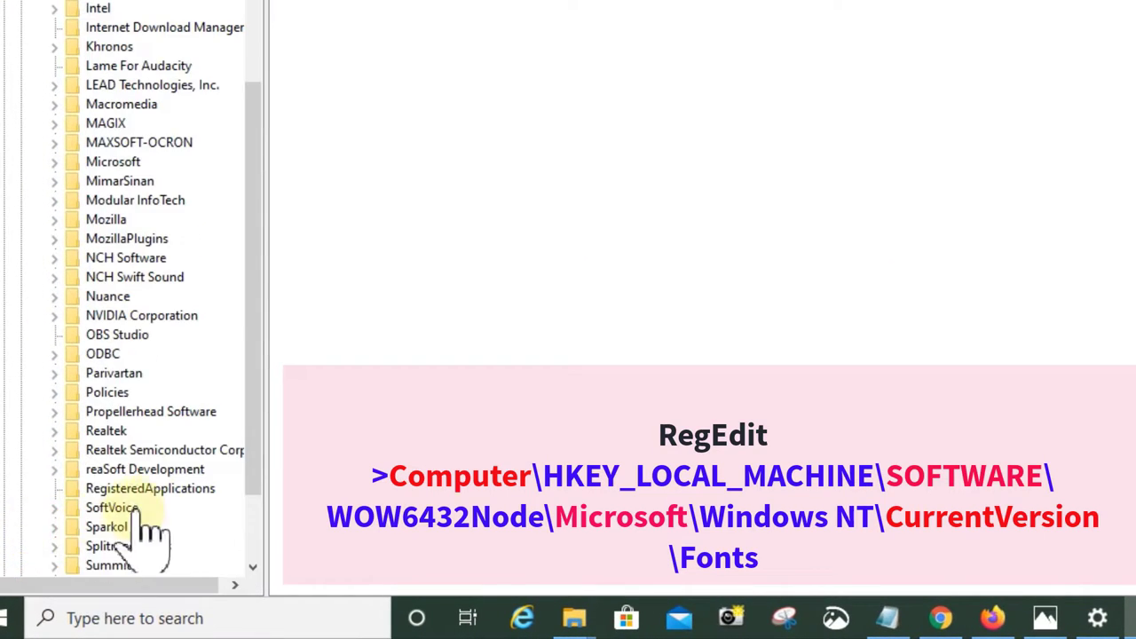
drag(261, 465, 261, 586)
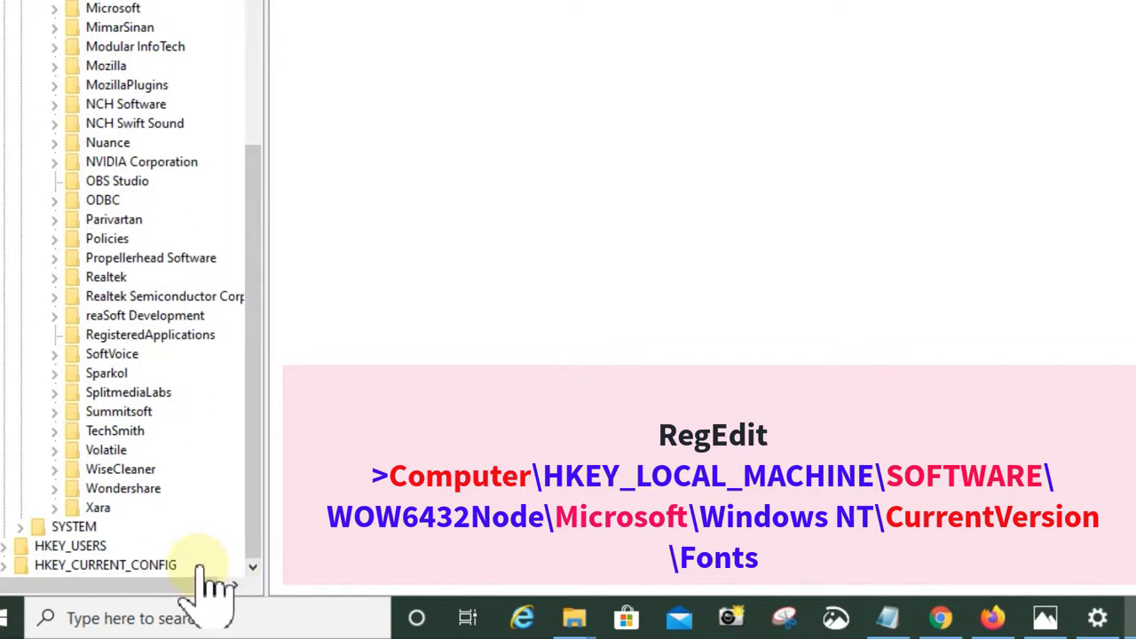
scroll(139, 408, up, 2)
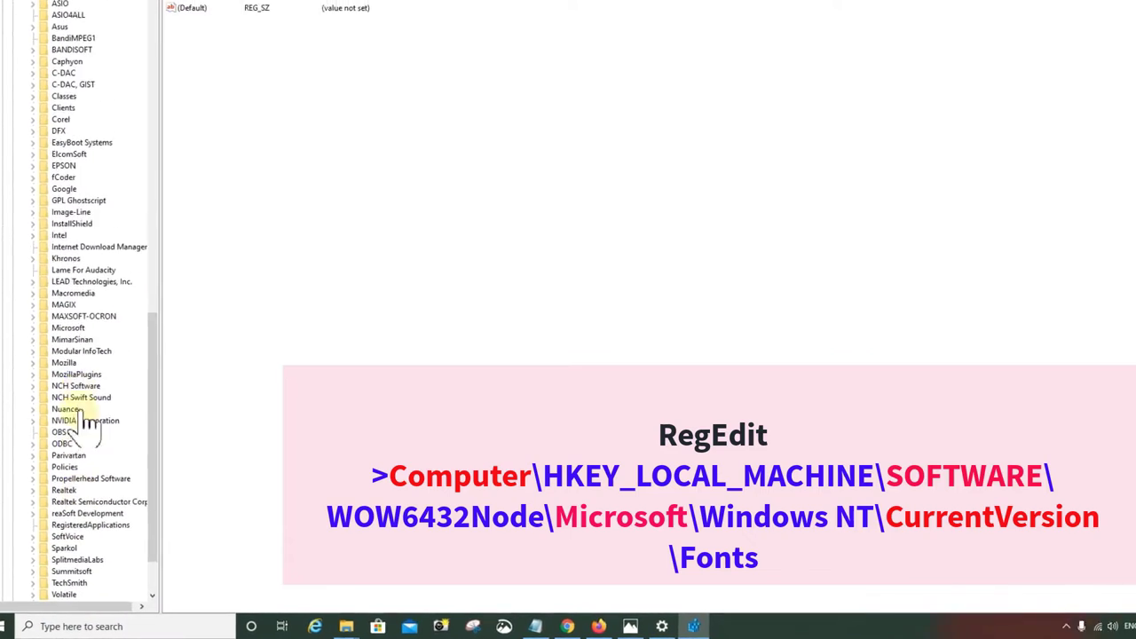
scroll(129, 267, up, 3)
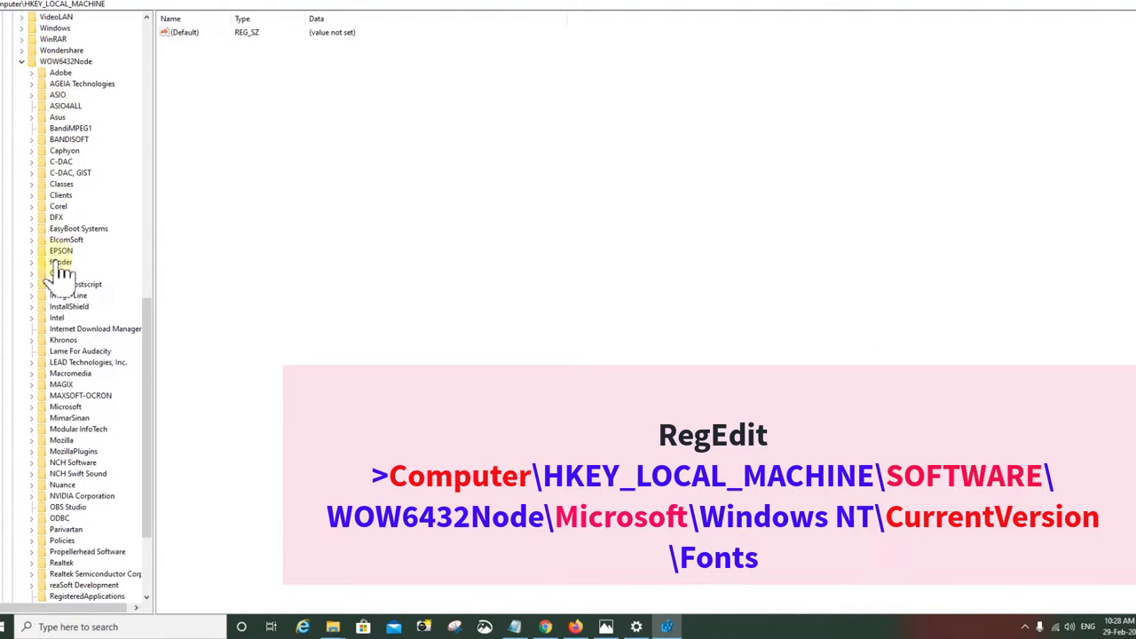
scroll(62, 364, down, 3)
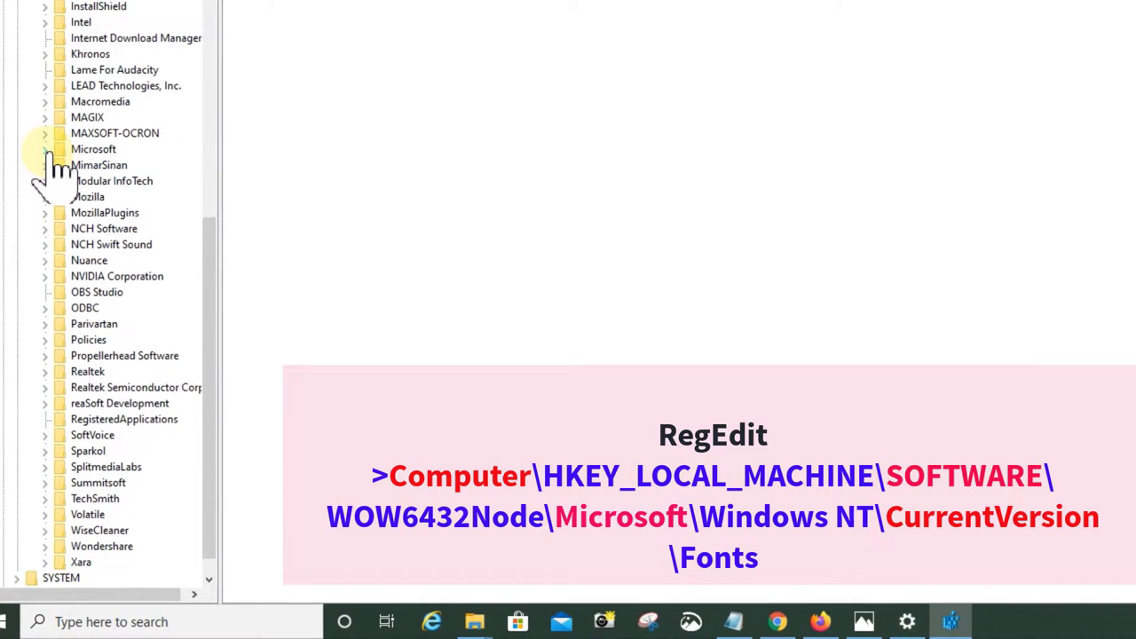
click(47, 149)
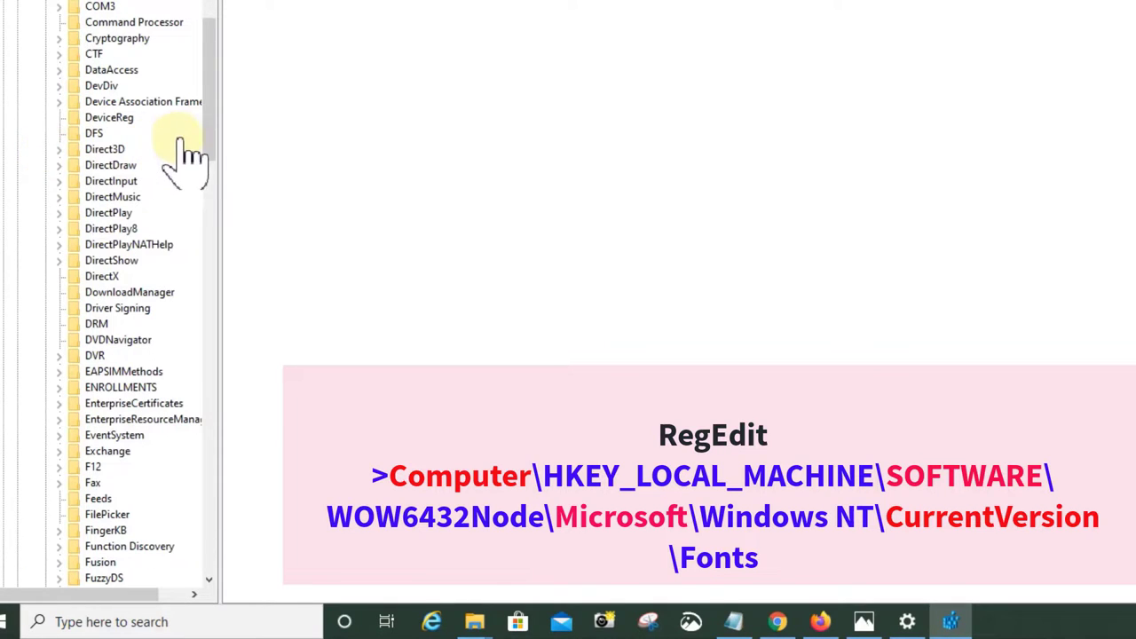
Expand Windows NT and CurrentVersion under the WOW6432Node Microsoft key and open the Fonts key
drag(208, 132, 237, 463)
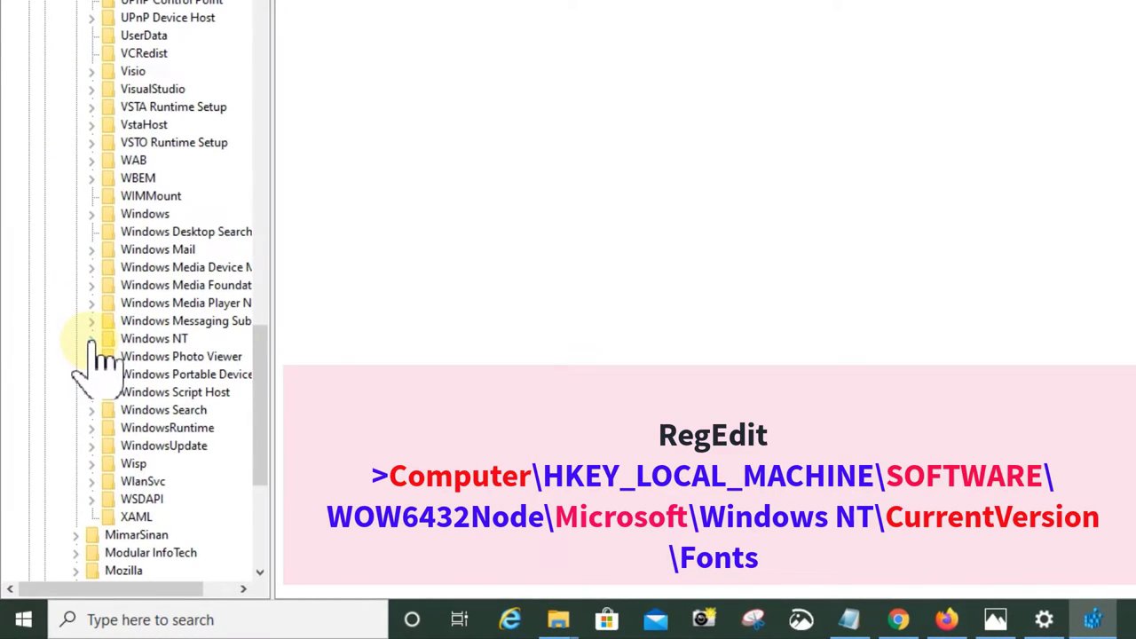
click(91, 339)
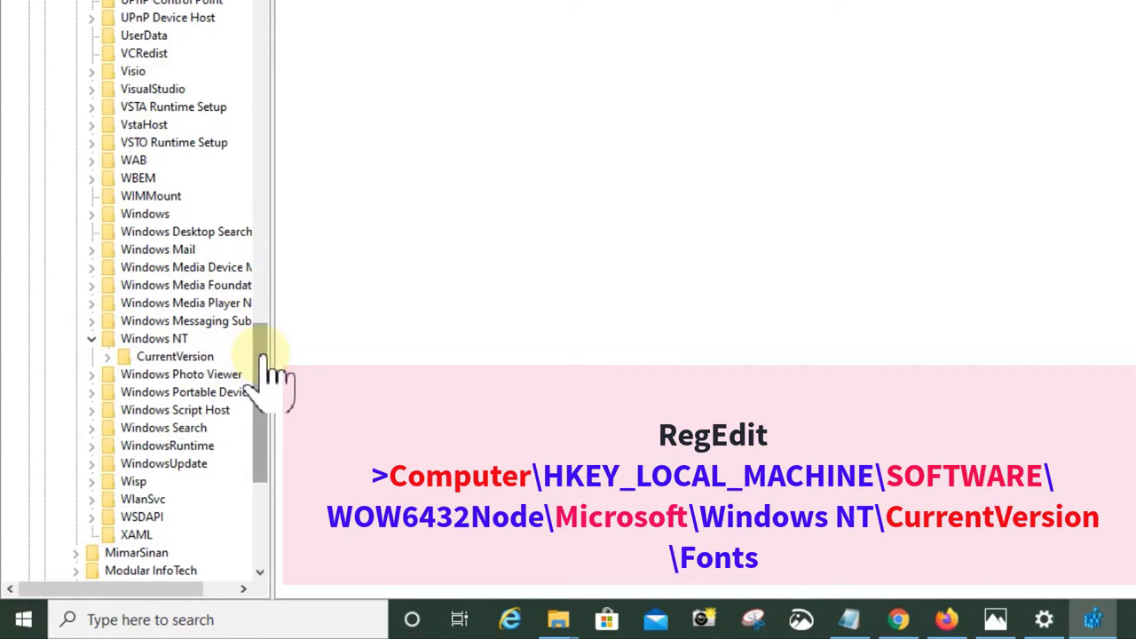
drag(265, 359, 262, 399)
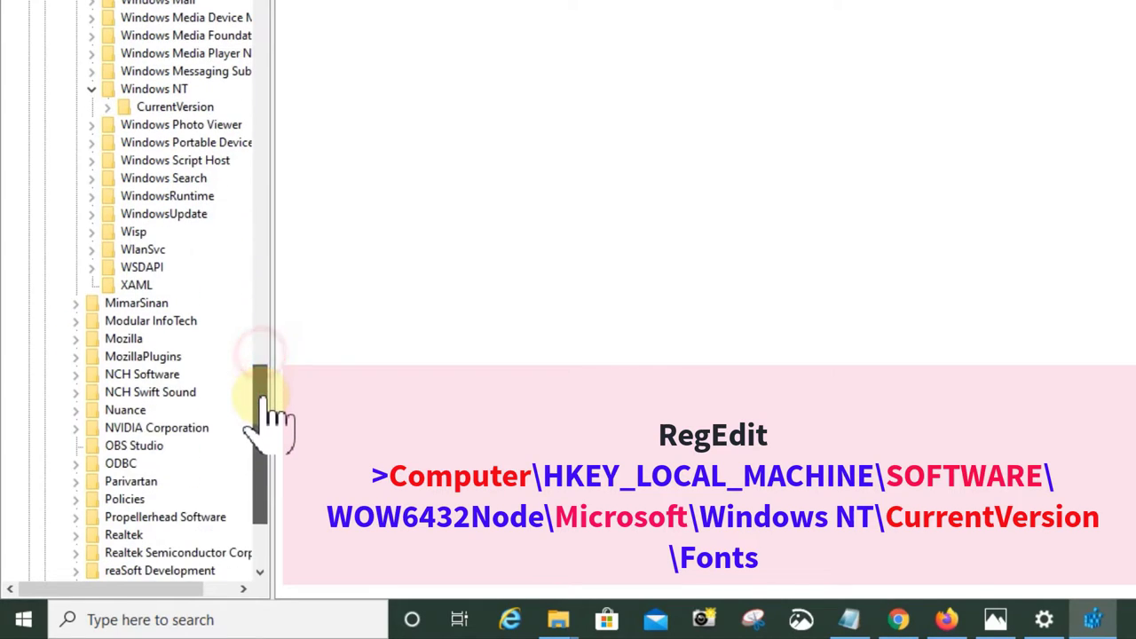
click(109, 107)
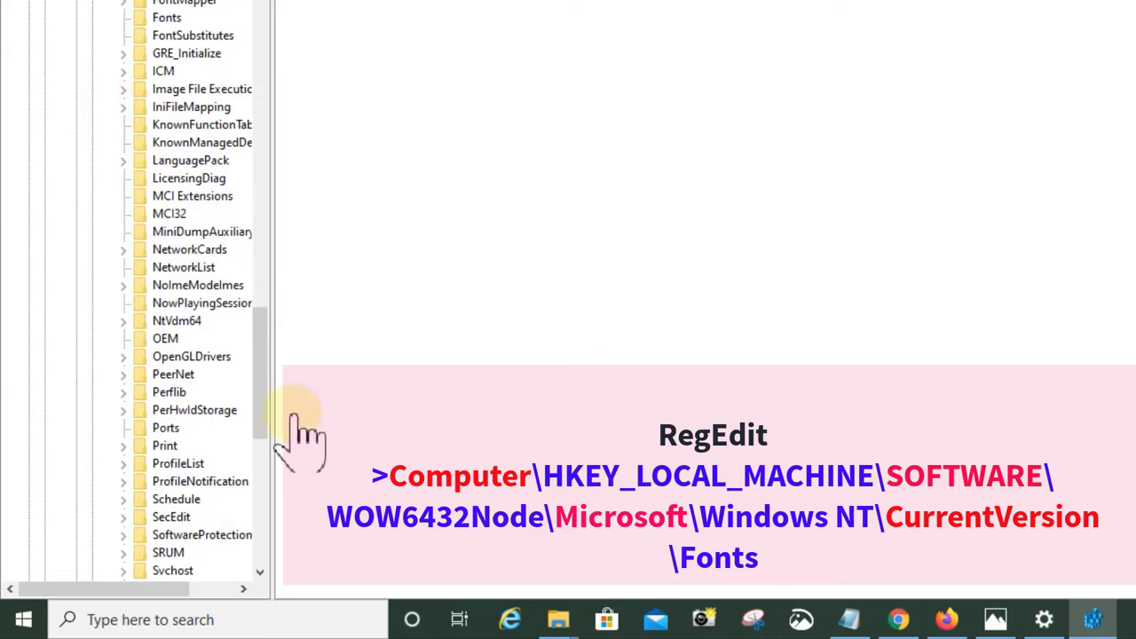
drag(271, 400, 280, 441)
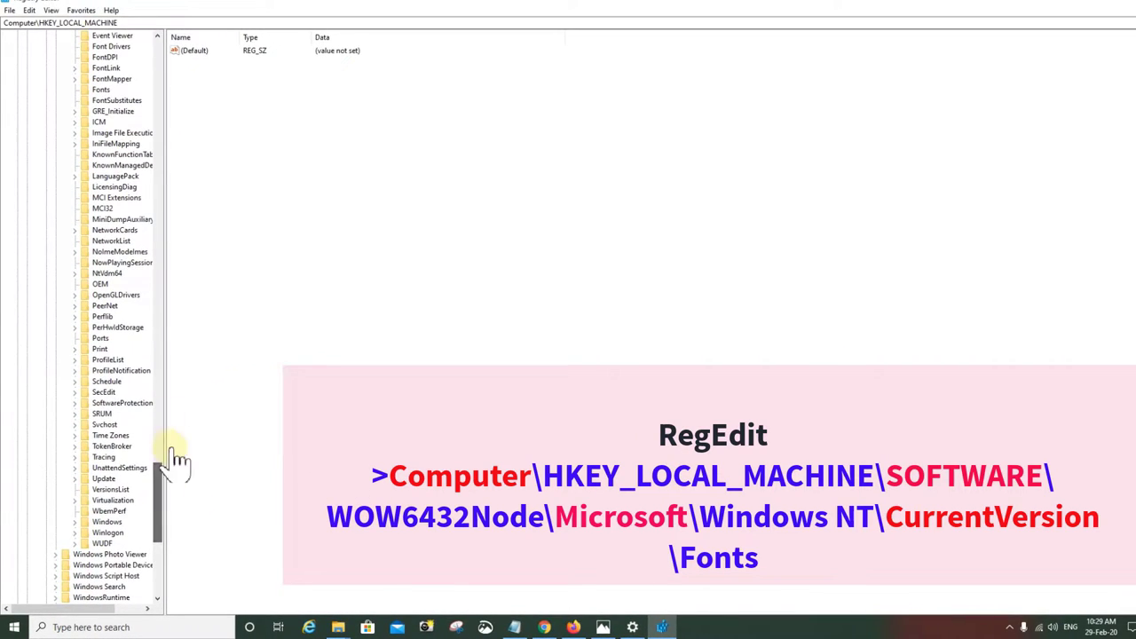
click(101, 91)
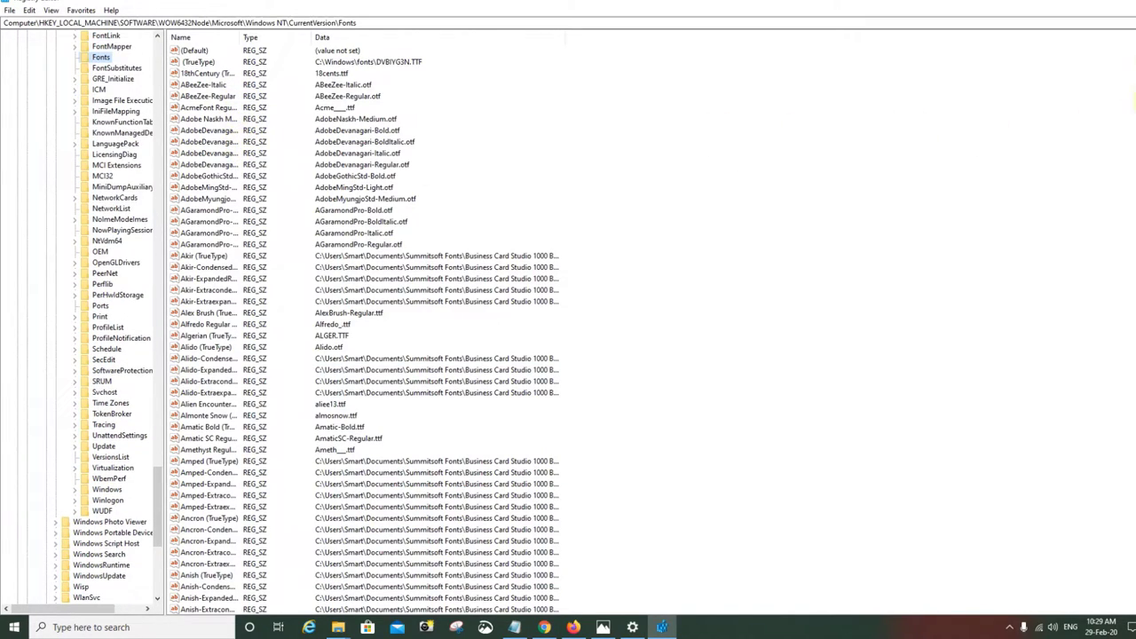
Look through the Fonts key's entries, try selecting several together, including 18thCentury, ABeeZee-Italic and AcmeFont Regular, and drop the selection
scroll(391, 319, down, 20)
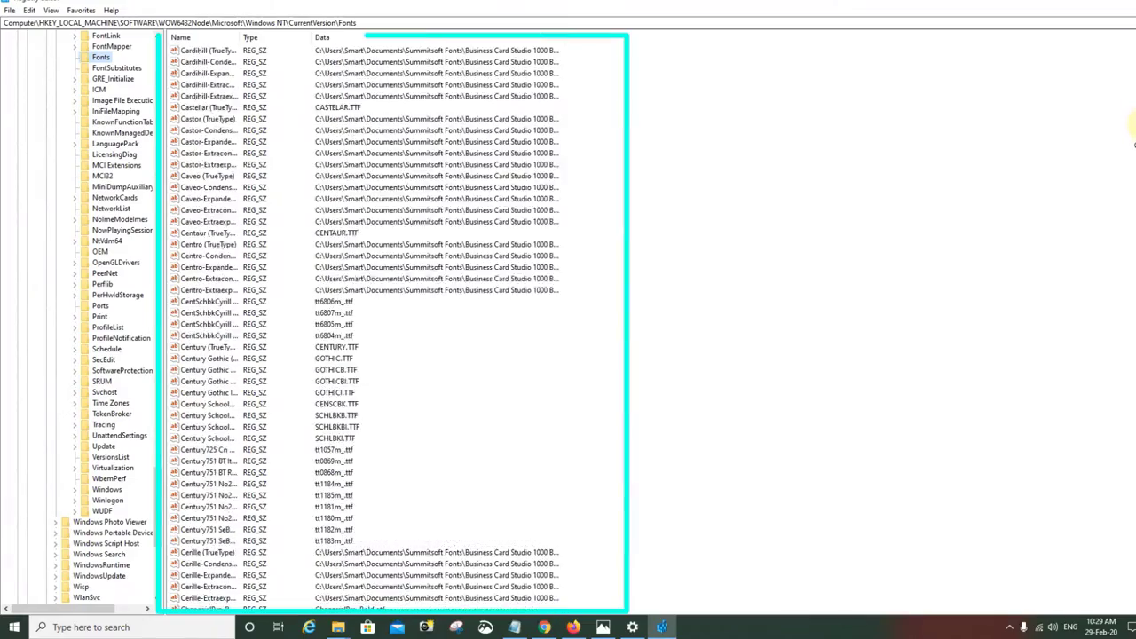
scroll(390, 319, up, 20)
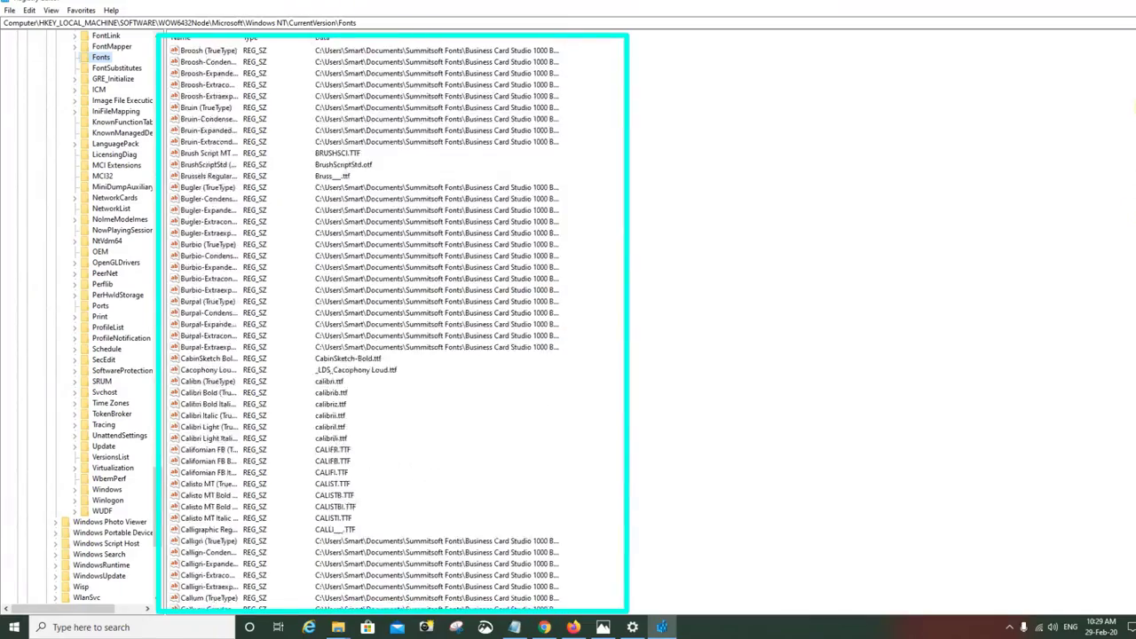
scroll(390, 320, up, 5)
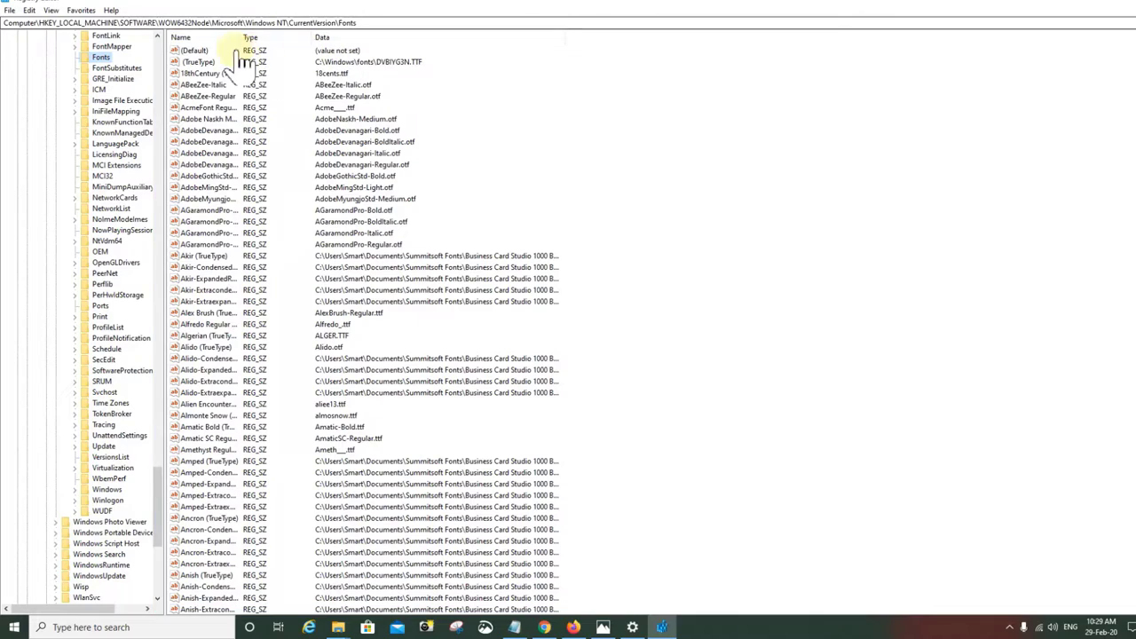
click(213, 50)
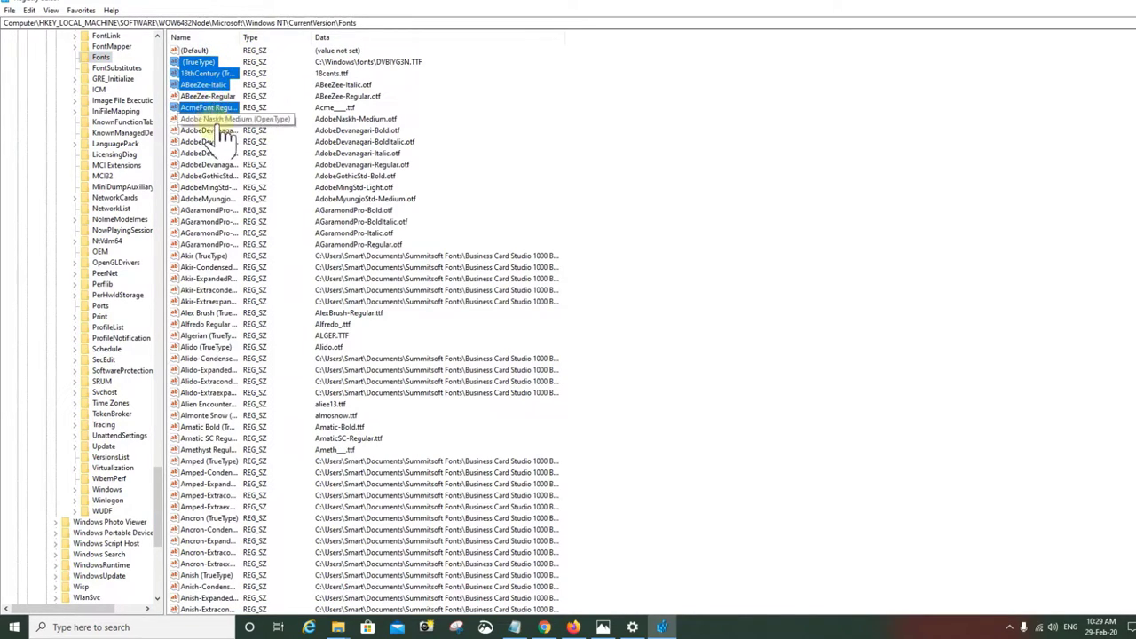
click(482, 125)
drag(524, 89, 226, 514)
click(293, 350)
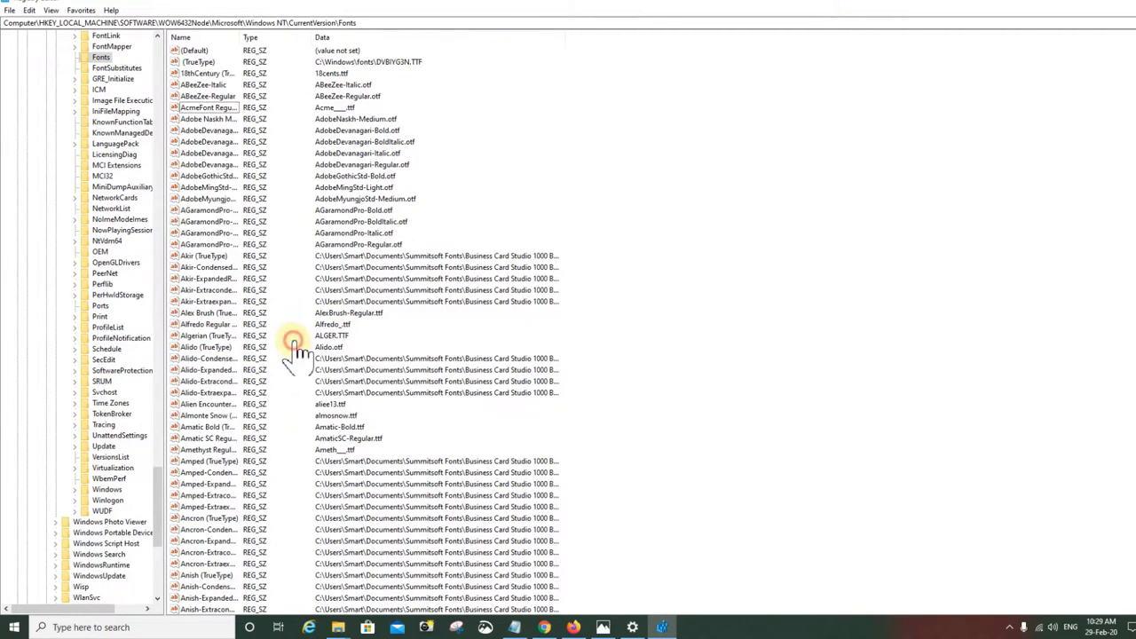
Delete the ABeeZee-Italic, AdobeMyungjoStd-Medium, AGaramondPro-Italic, Akir-Condensed, Alfredo Regular, Alido-Expanded and Alien Encounter entries from the Fonts key together
ctrl+click(203, 84)
ctrl+click(206, 199)
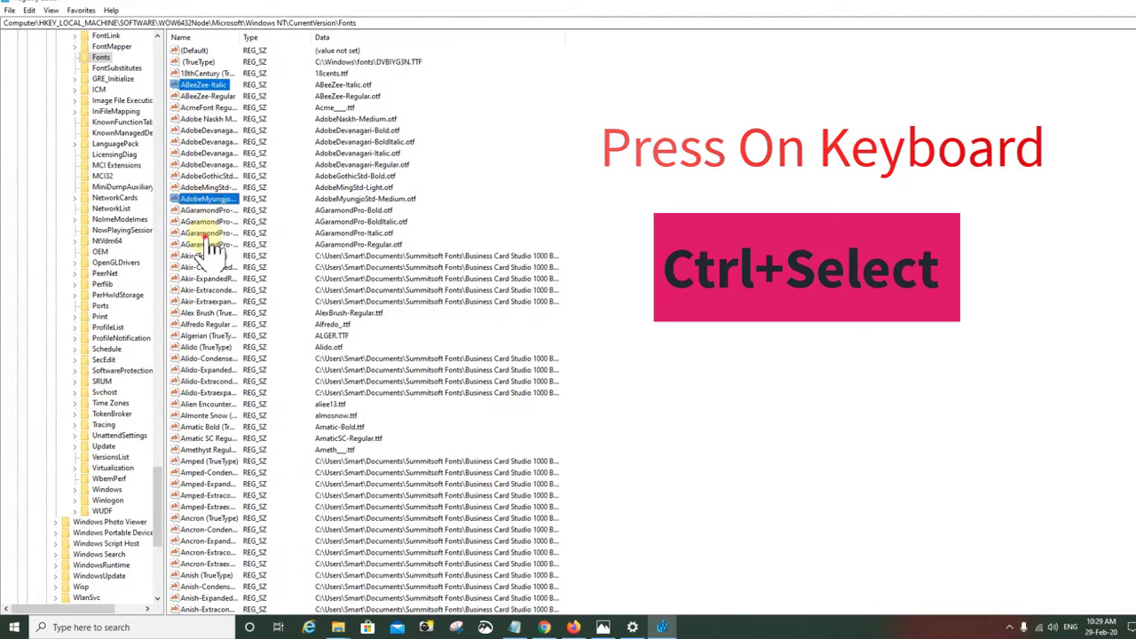
ctrl+click(206, 232)
ctrl+click(206, 267)
ctrl+click(206, 324)
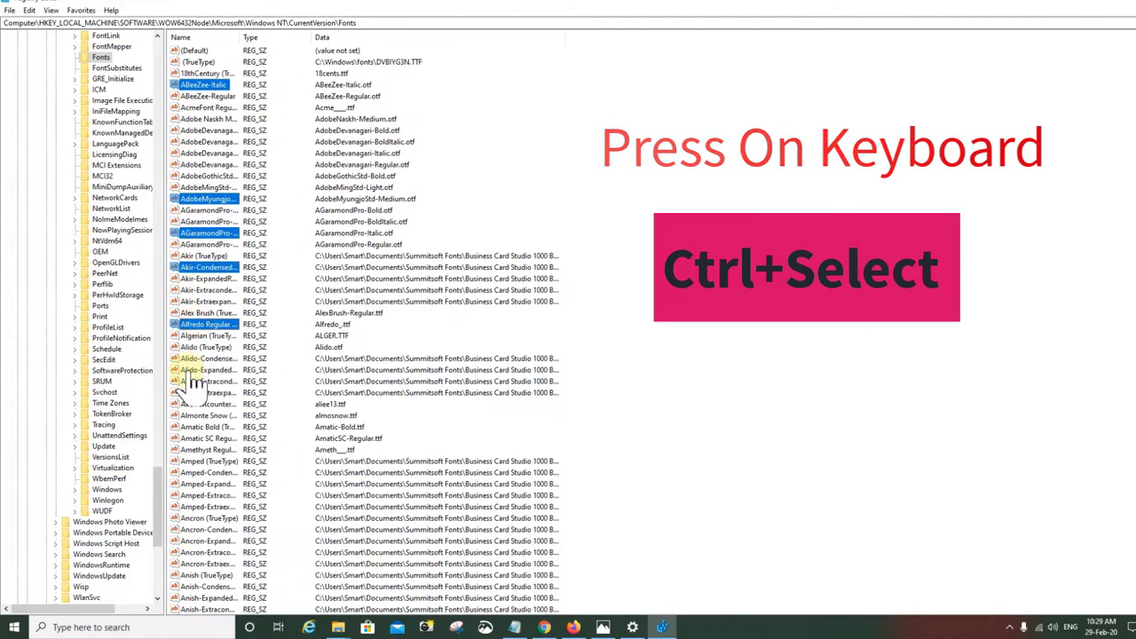
ctrl+click(206, 370)
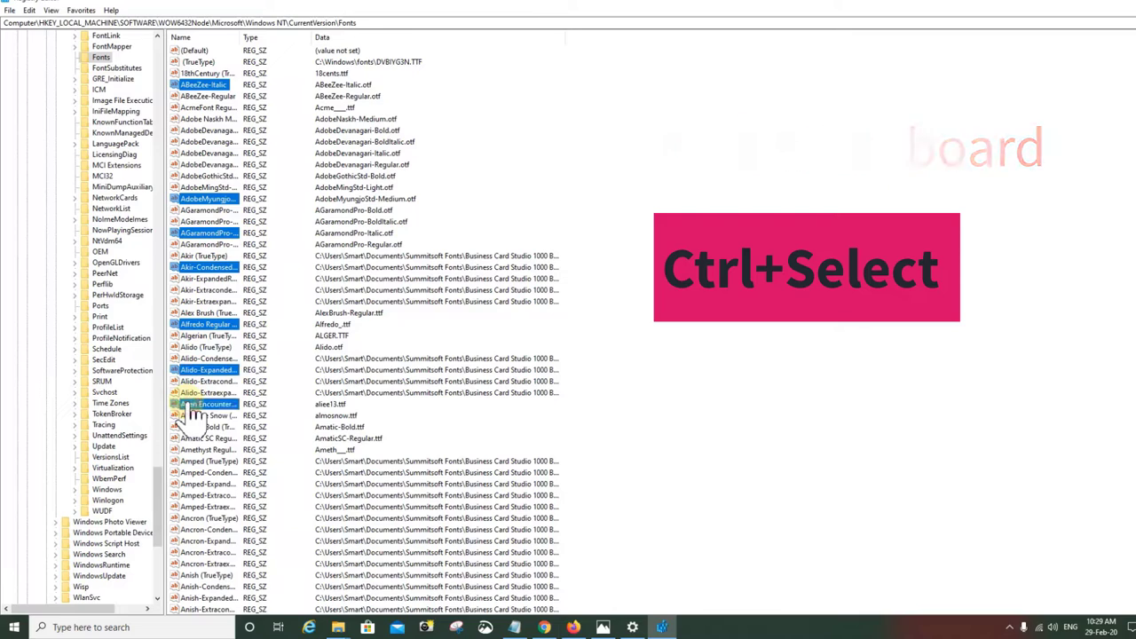
ctrl+click(190, 407)
right_click(226, 234)
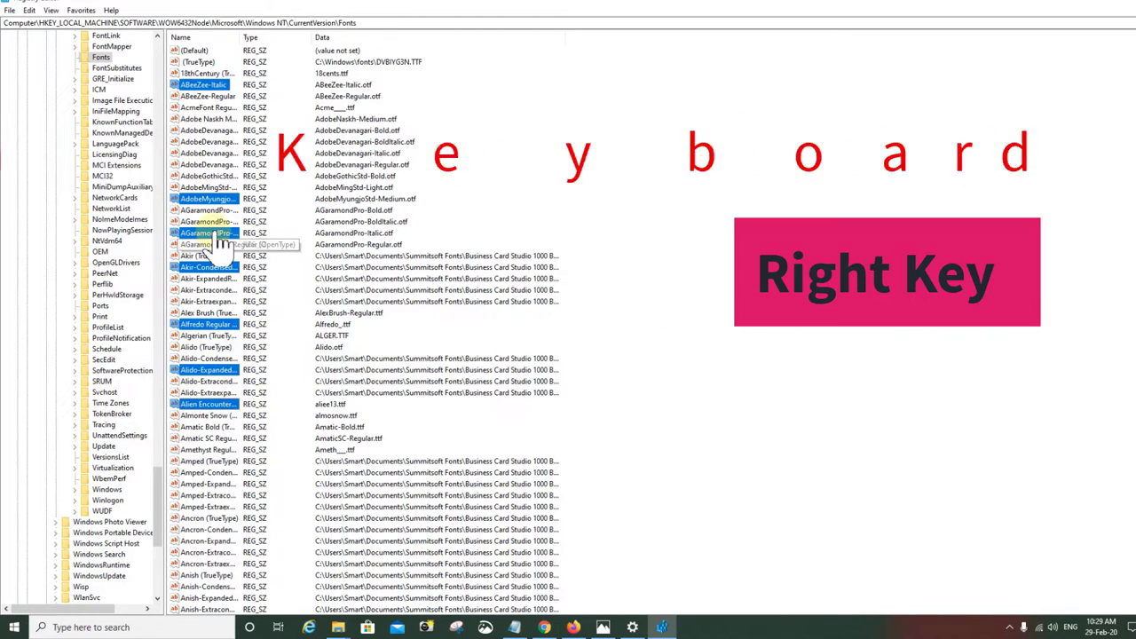
click(248, 268)
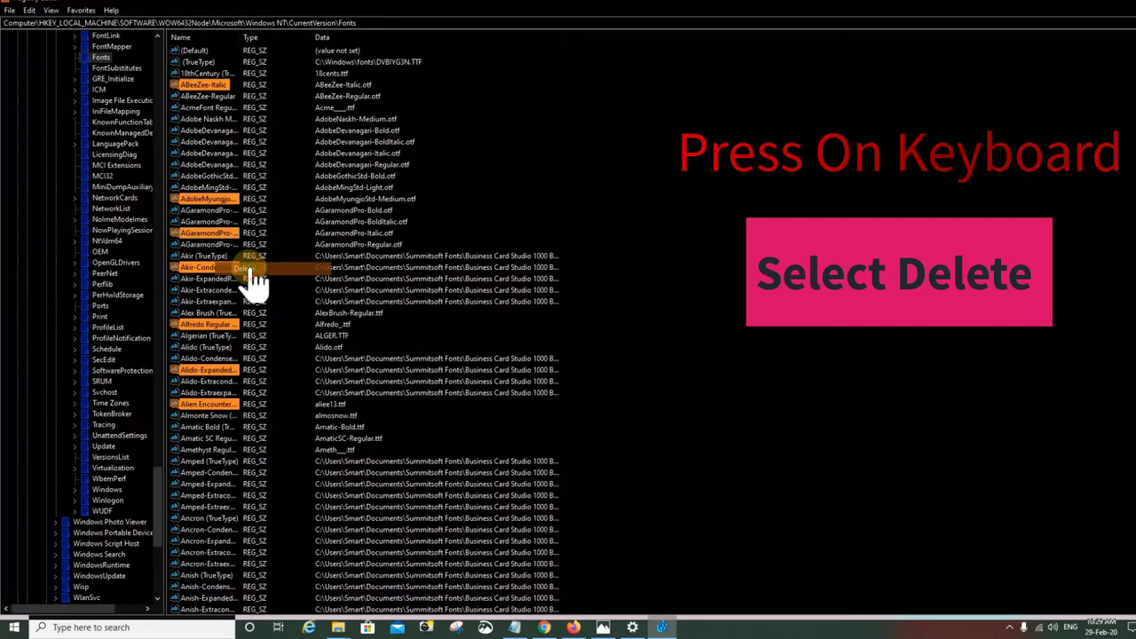
click(671, 310)
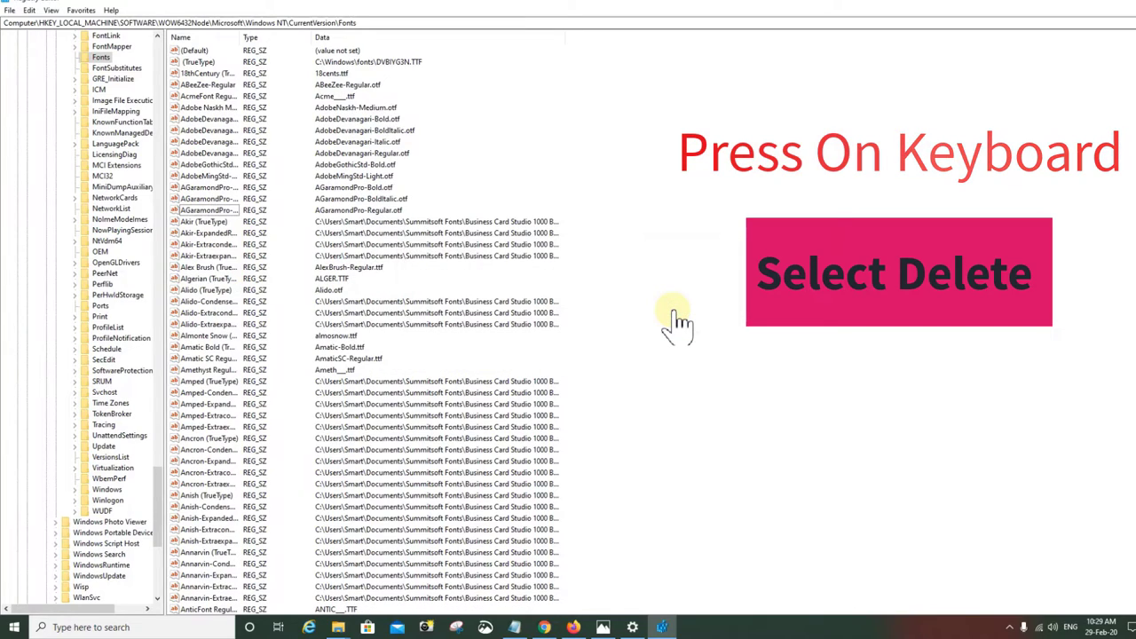